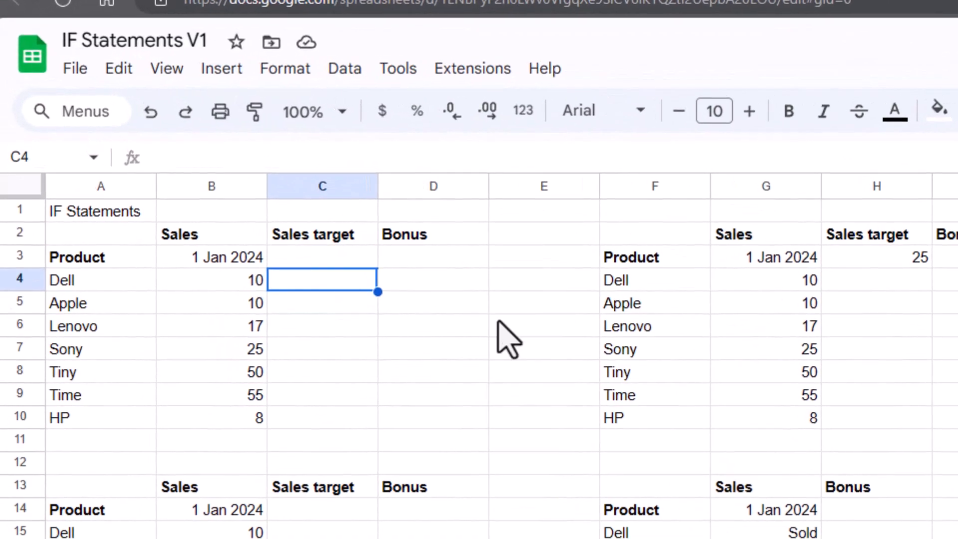
# Enter the formula =IF(B4>25, "TRUE") in C4 to test Dell's sales against the target of 25.
pyautogui.click(230, 280)
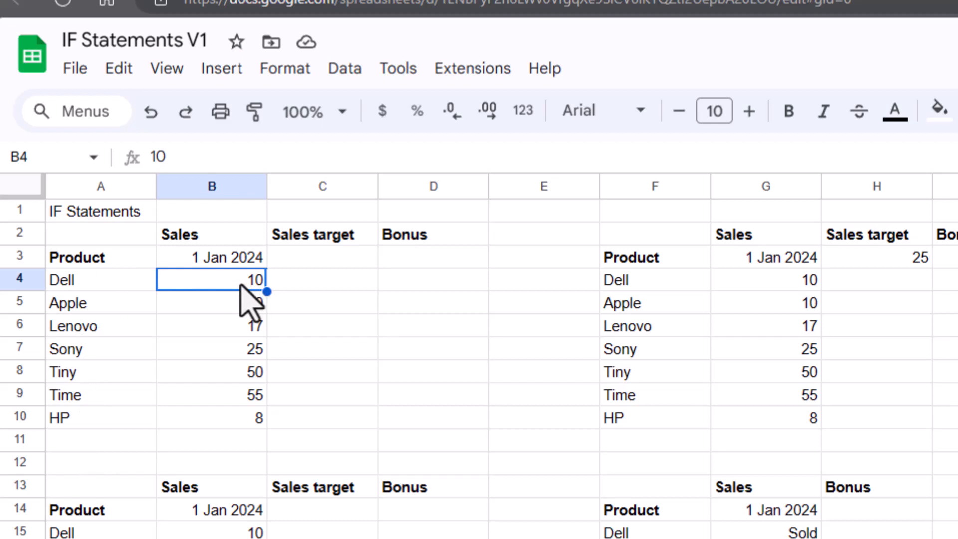
pyautogui.click(316, 278)
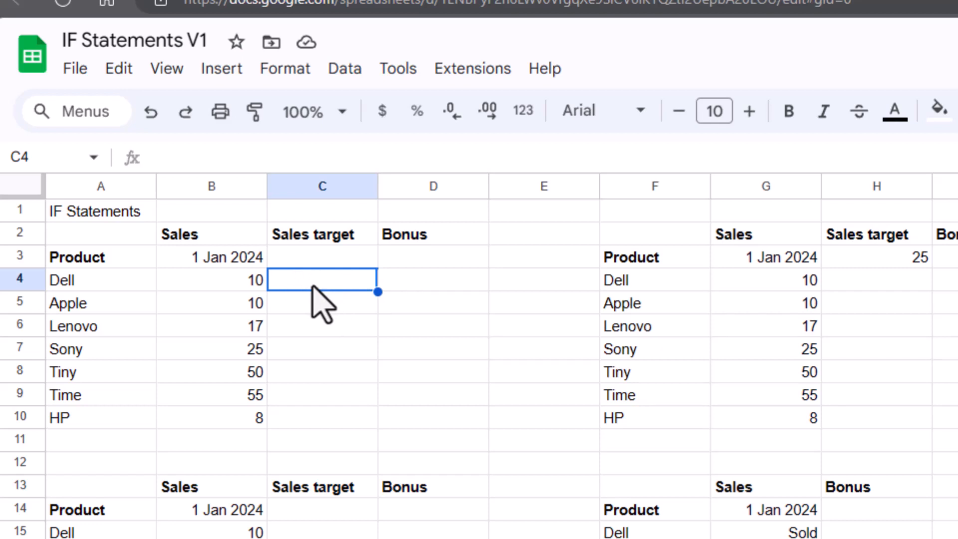
pyautogui.write('=IF')
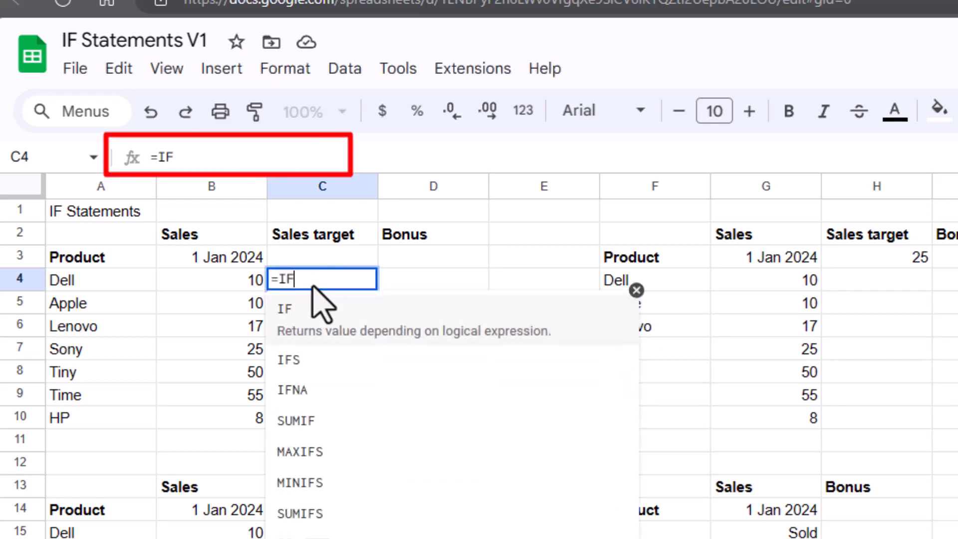
pyautogui.write('(')
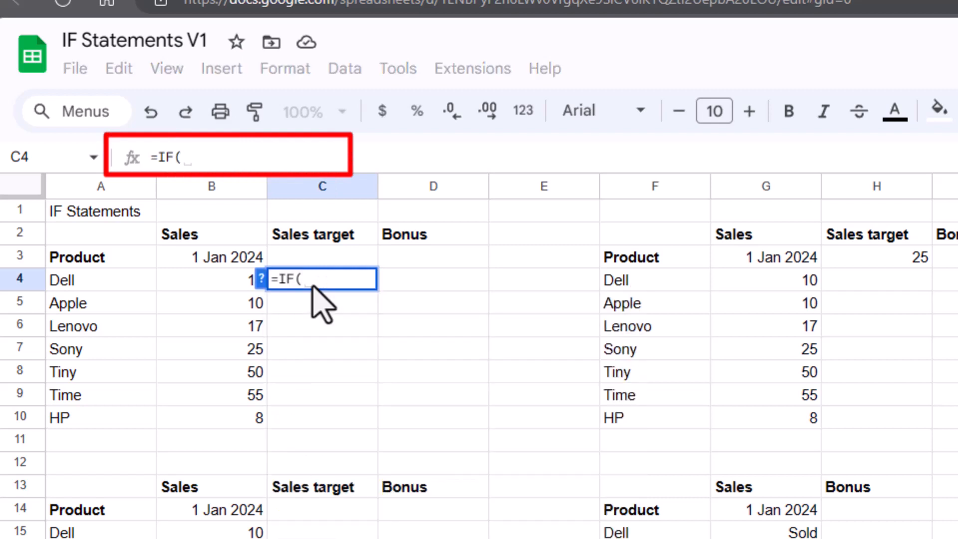
pyautogui.click(238, 290)
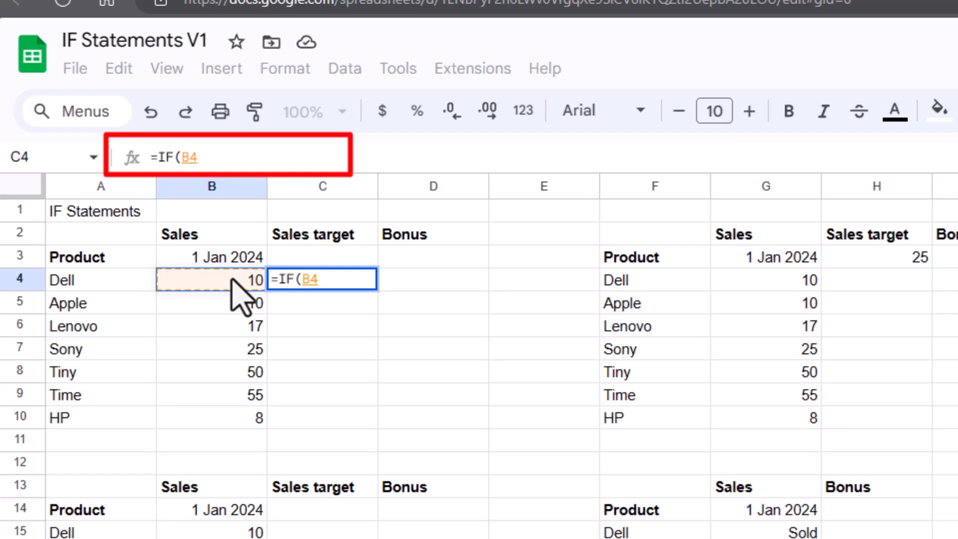
pyautogui.write('>')
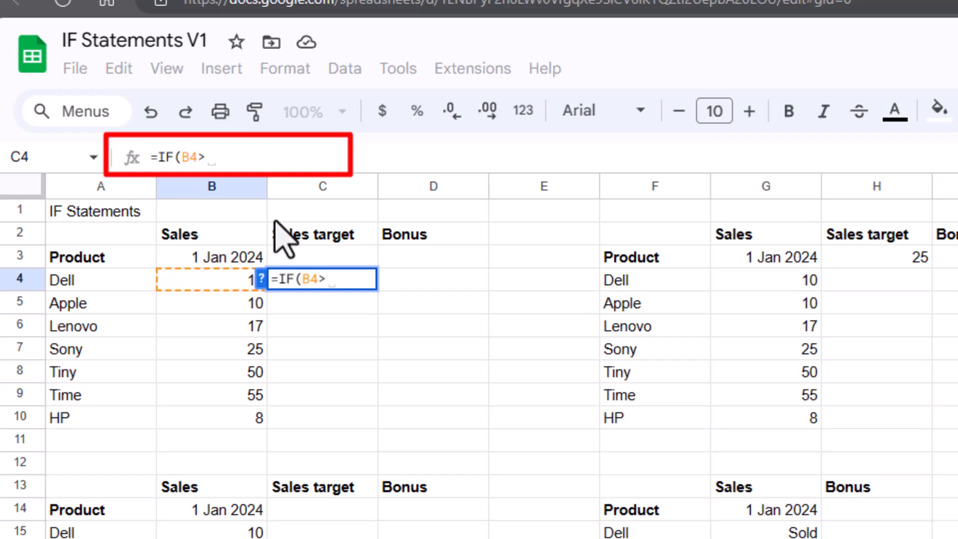
pyautogui.write('25')
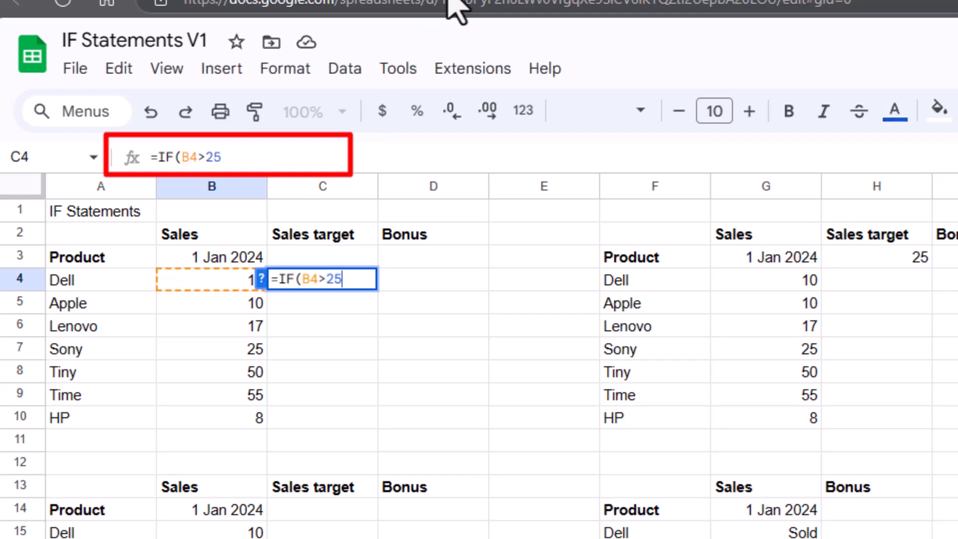
pyautogui.write(', "')
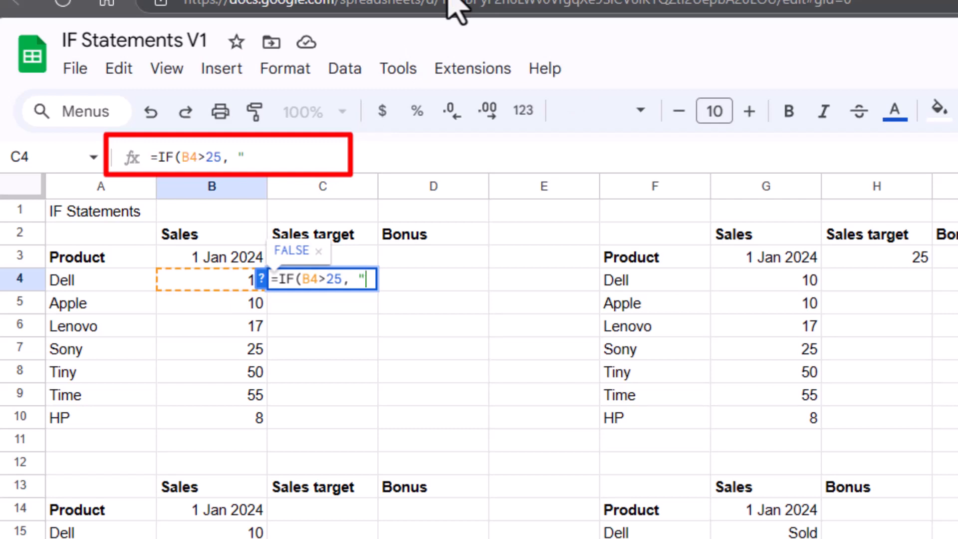
pyautogui.write('TRUE')
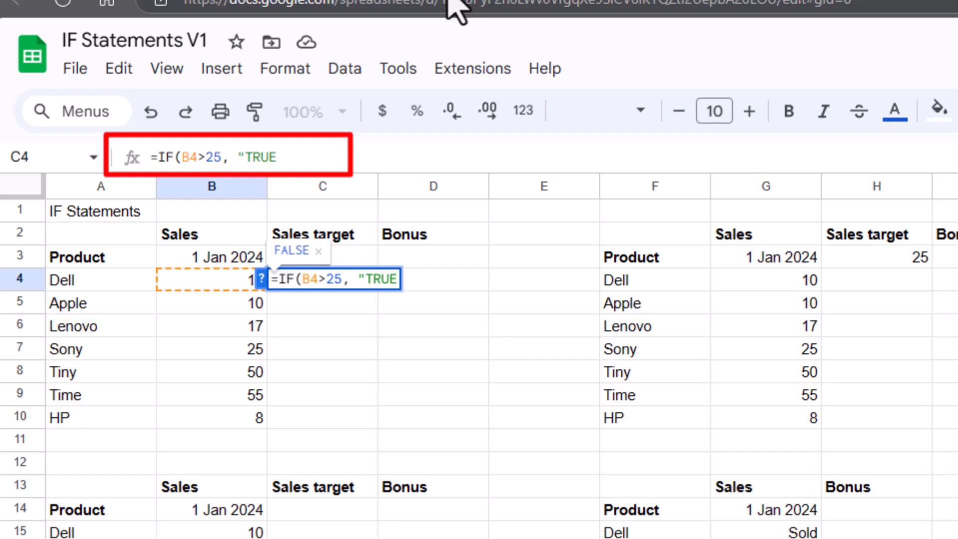
pyautogui.write('")')
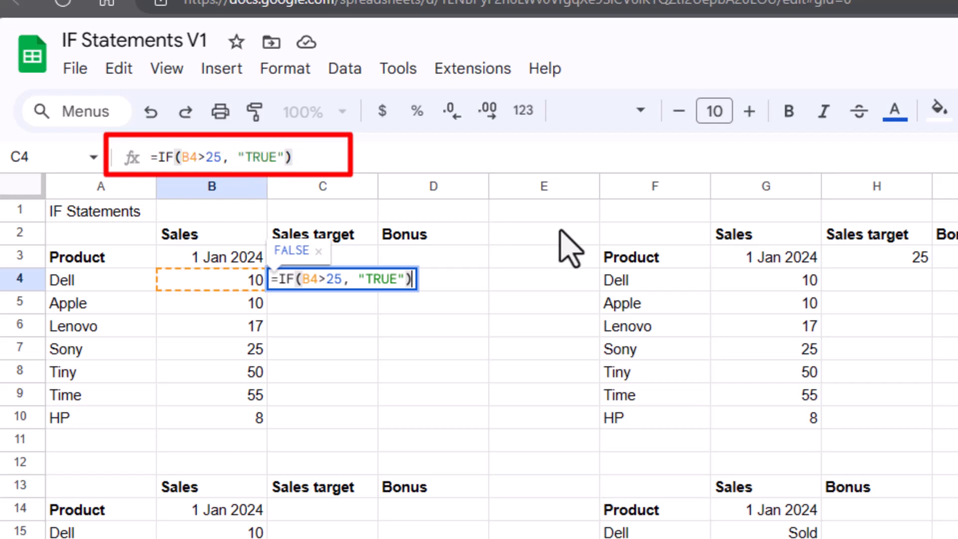
pyautogui.press('Return')
# Fill the C4 formula down to C10 and check the Sony row's sales against its sales target result.
pyautogui.click(362, 287)
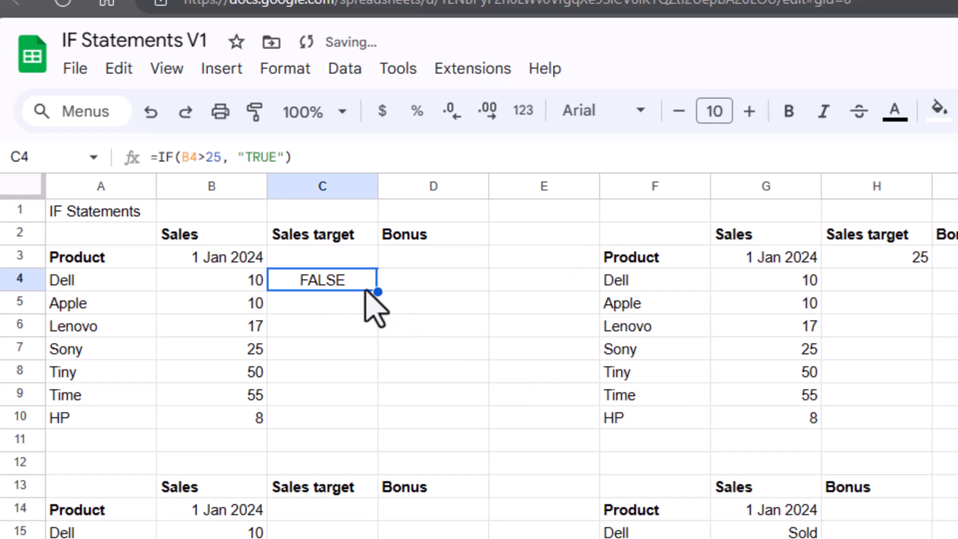
pyautogui.moveTo(376, 292); pyautogui.dragTo(372, 423)
pyautogui.click(434, 400)
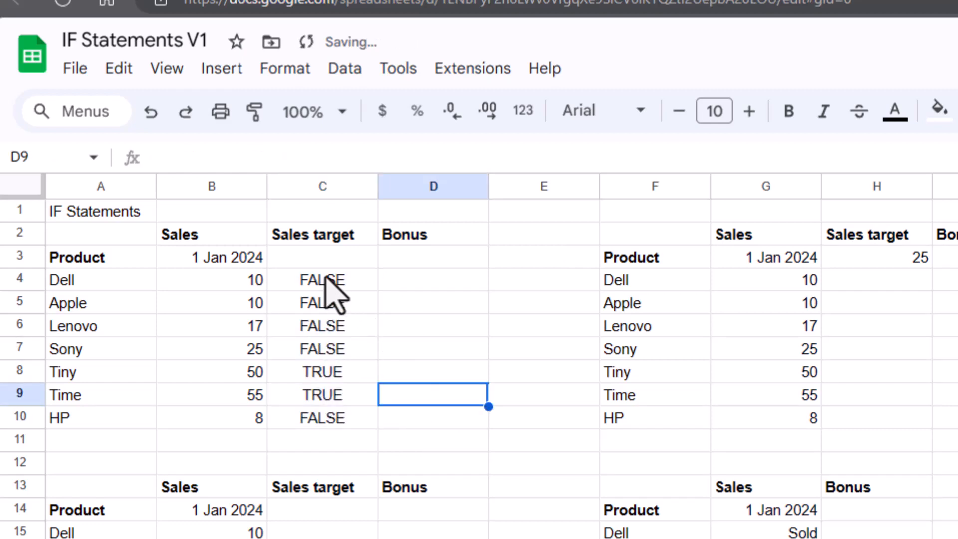
pyautogui.click(251, 350)
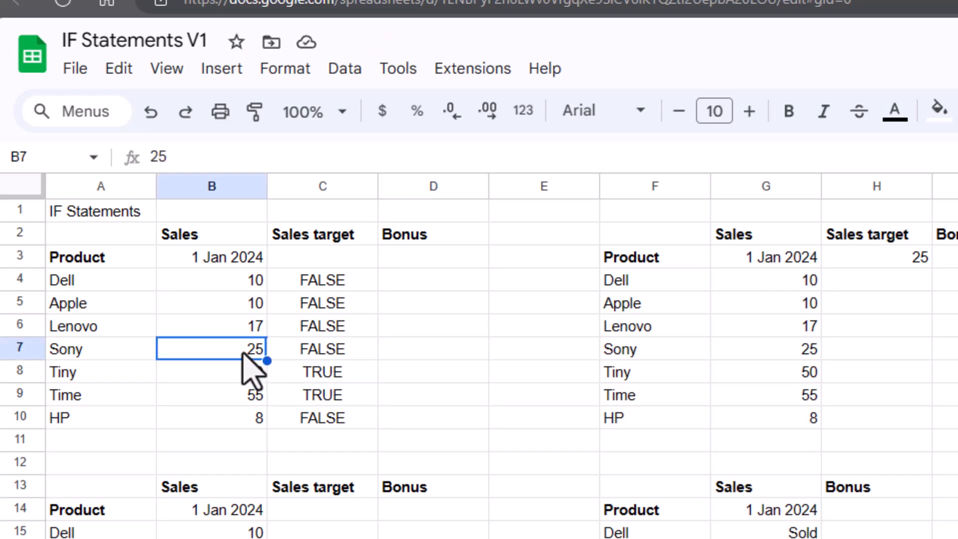
pyautogui.click(325, 352)
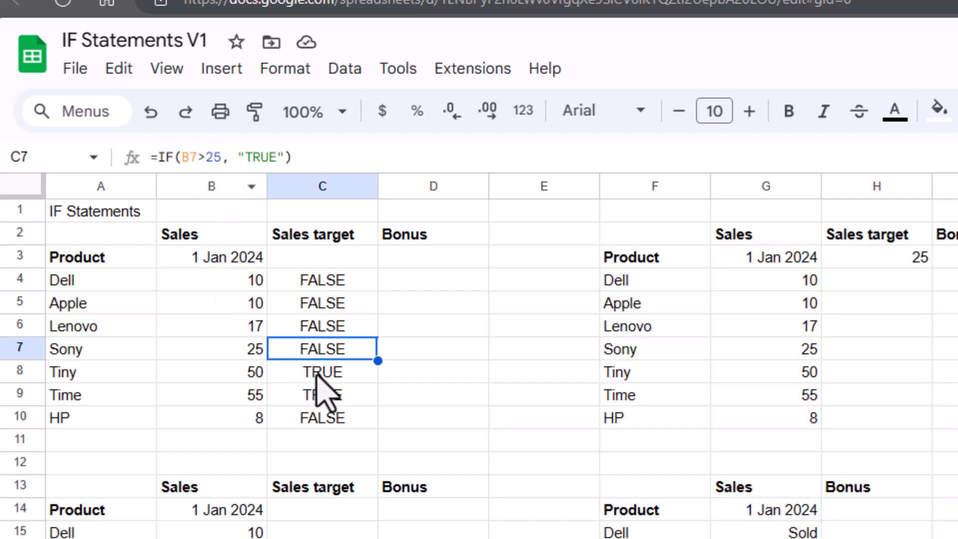
# Clear the copied sales target formulas from C5:C10.
pyautogui.click(321, 304)
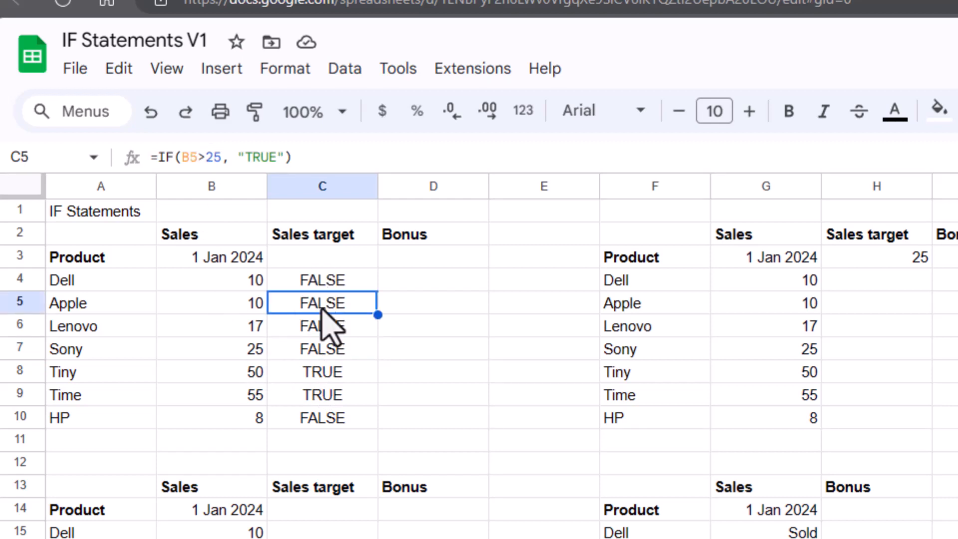
pyautogui.keyDown('shift'); pyautogui.click(319, 414); pyautogui.keyUp('shift')
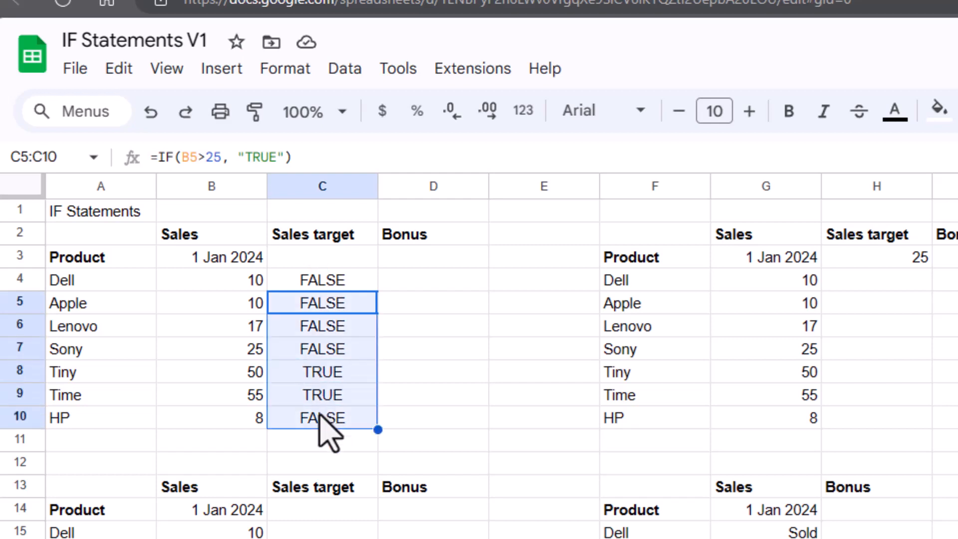
pyautogui.press('Delete')
# Change the comparison in C4 to greater than or equal, making the formula =IF(B4>=25, "TRUE").
pyautogui.click(339, 288)
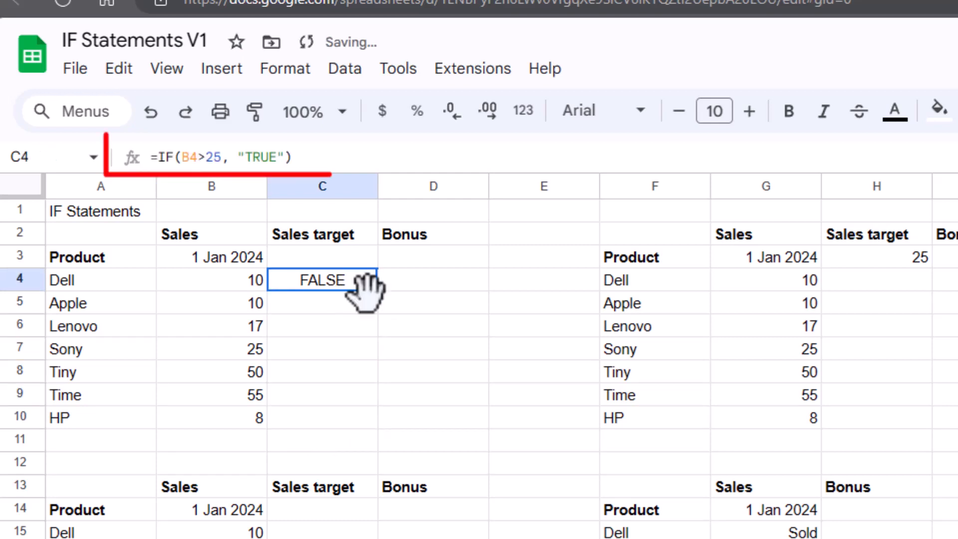
pyautogui.click(208, 161)
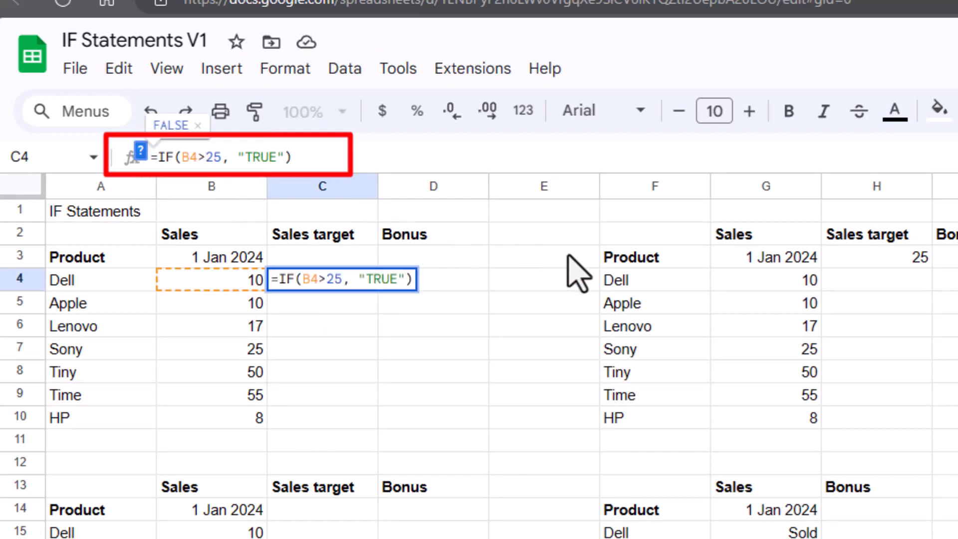
pyautogui.write('=')
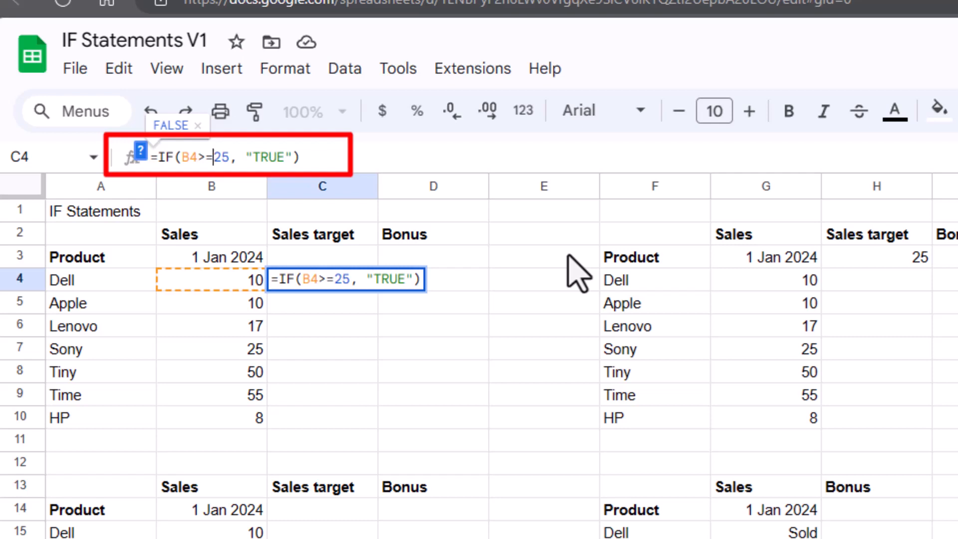
pyautogui.press('Return')
# Fill the revised C4 formula down through C10 for all products, from Dell to HP.
pyautogui.click(368, 280)
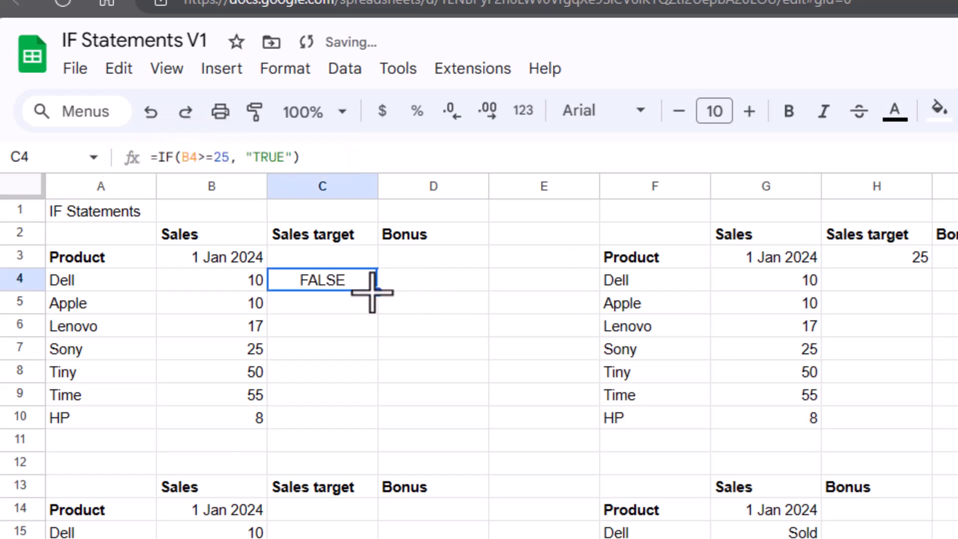
pyautogui.moveTo(378, 291); pyautogui.dragTo(367, 419)
pyautogui.click(436, 439)
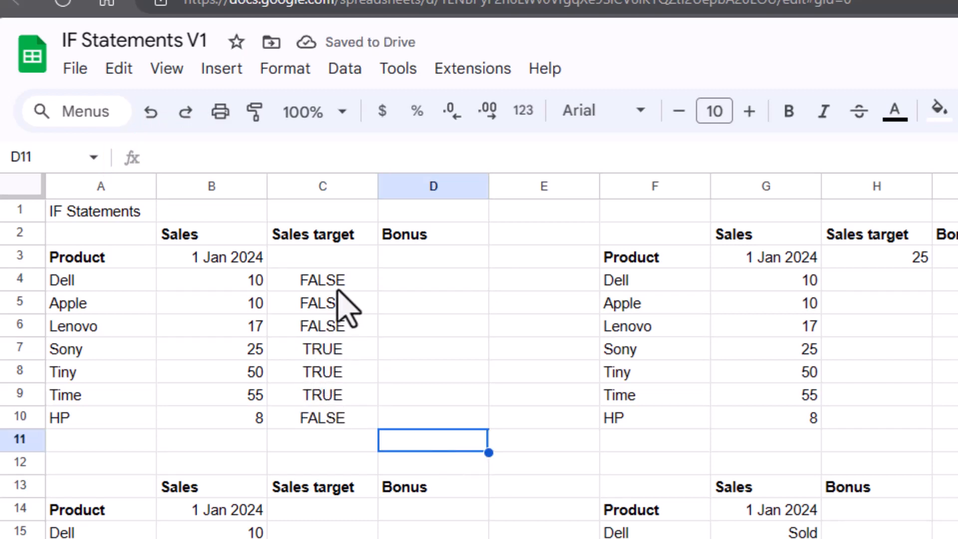
pyautogui.click(237, 346)
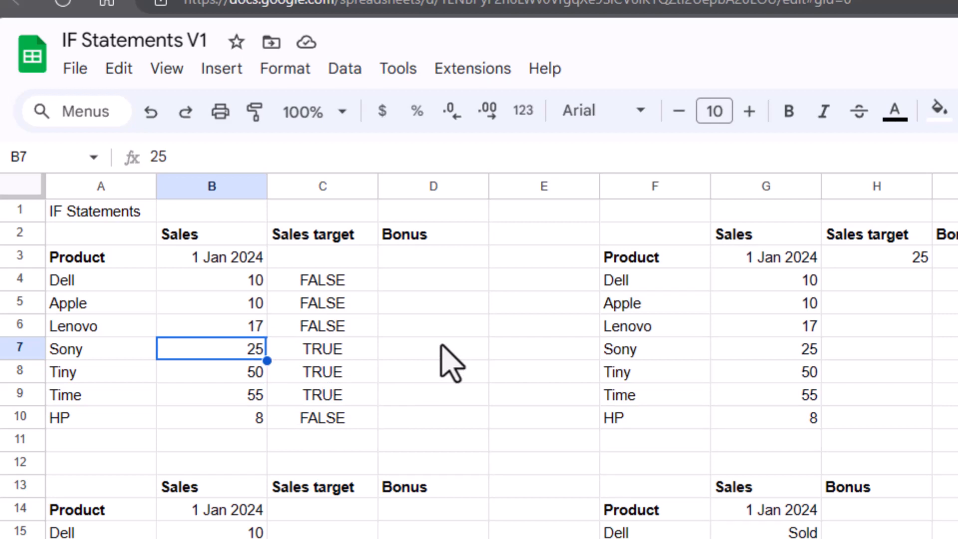
# Enter =IF(G4>=H3, "TRUE") in H4 to compare Dell's sales with the target cell, and check it against H3.
pyautogui.click(905, 280)
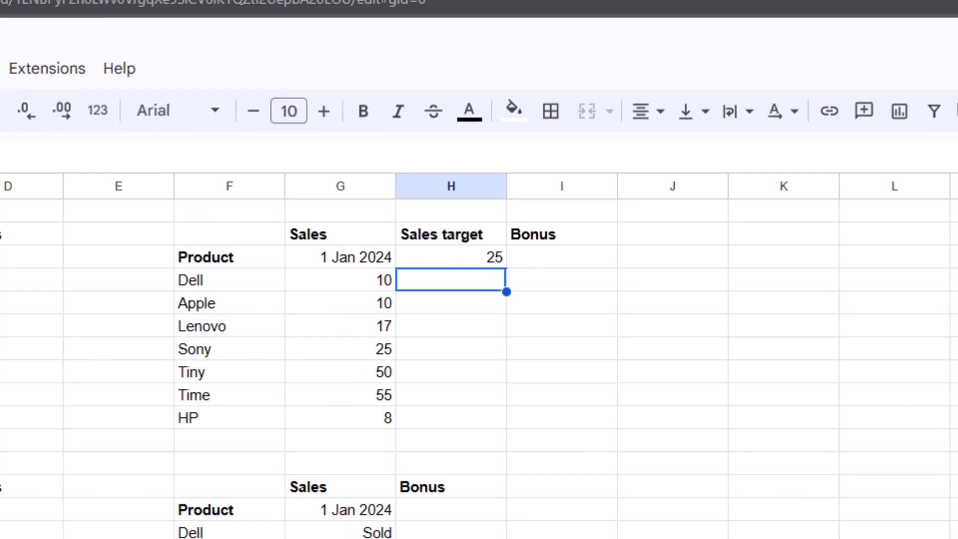
pyautogui.click(0, 280)
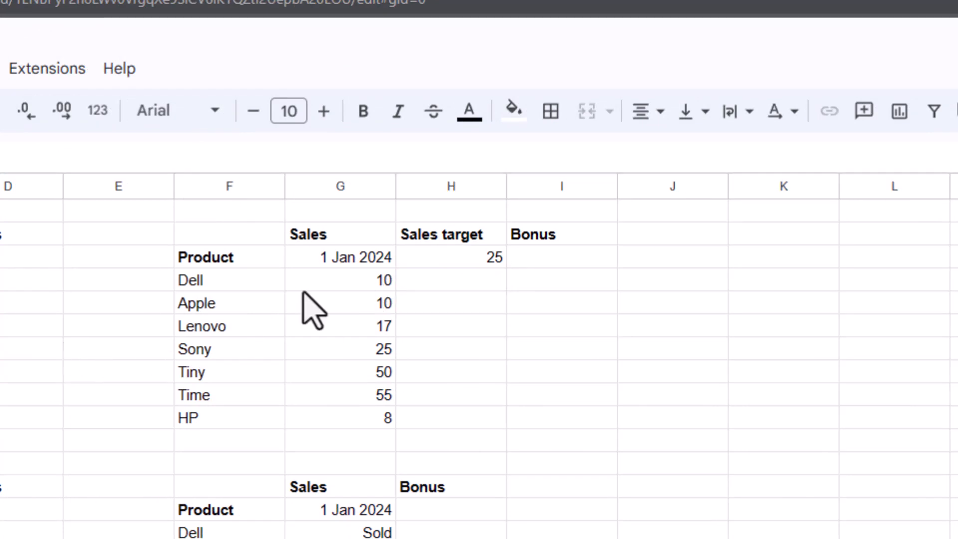
pyautogui.click(492, 284)
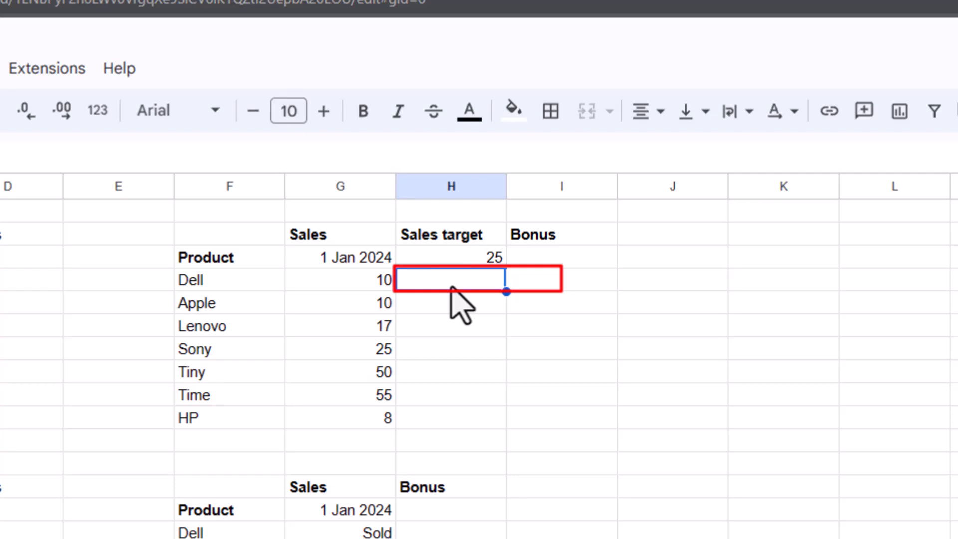
pyautogui.write('=IF')
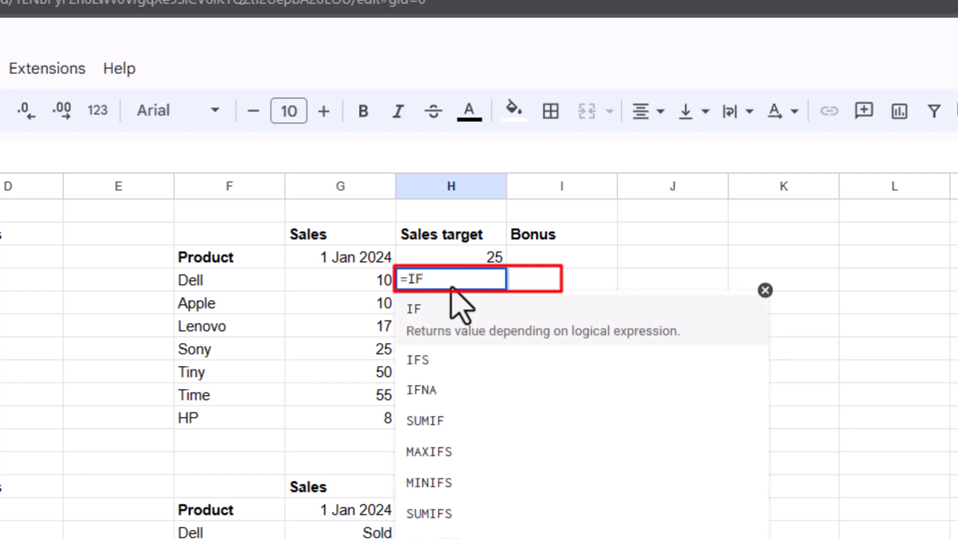
pyautogui.write('(')
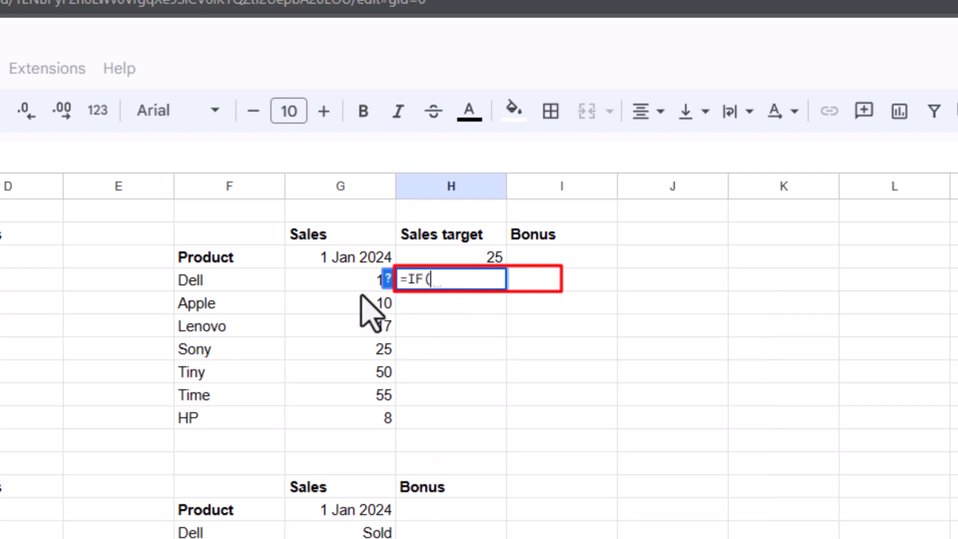
pyautogui.click(377, 279)
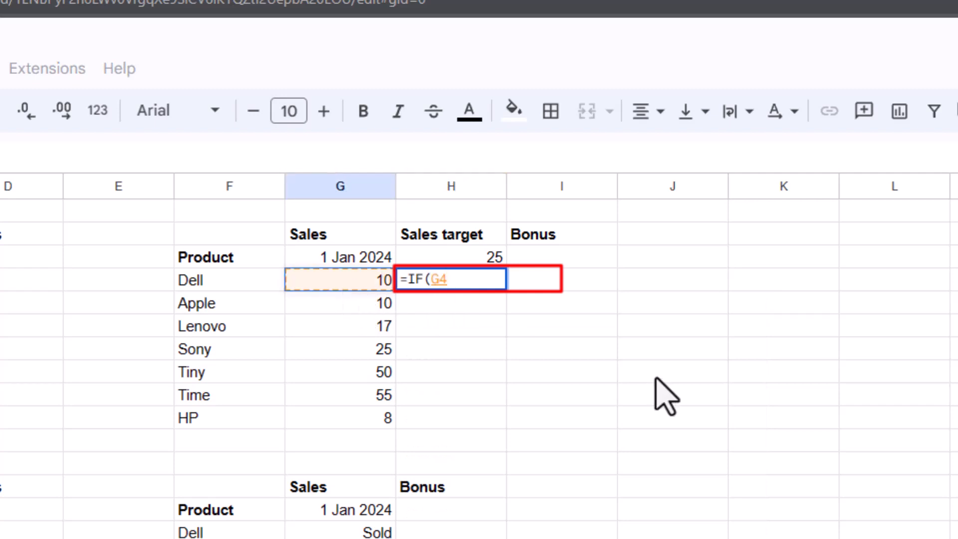
pyautogui.write('>=')
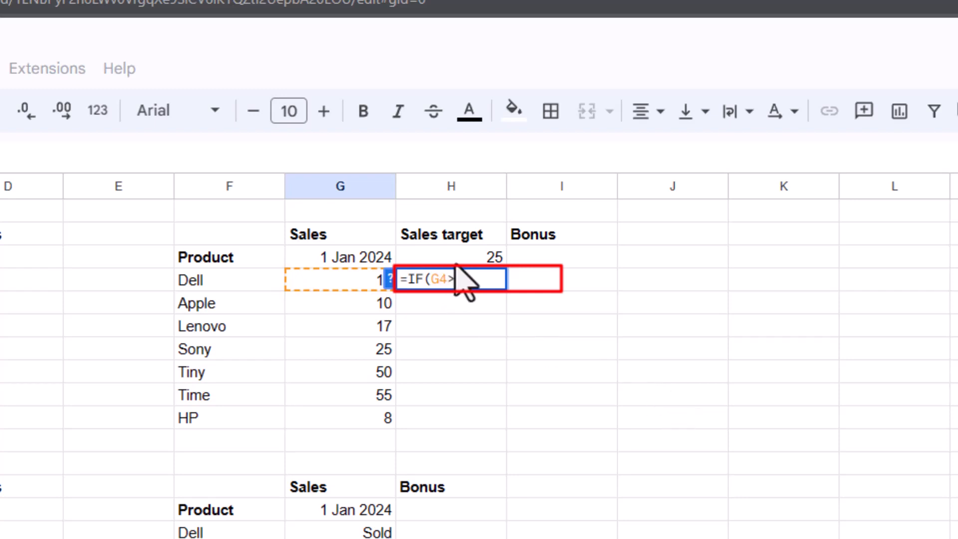
pyautogui.click(478, 256)
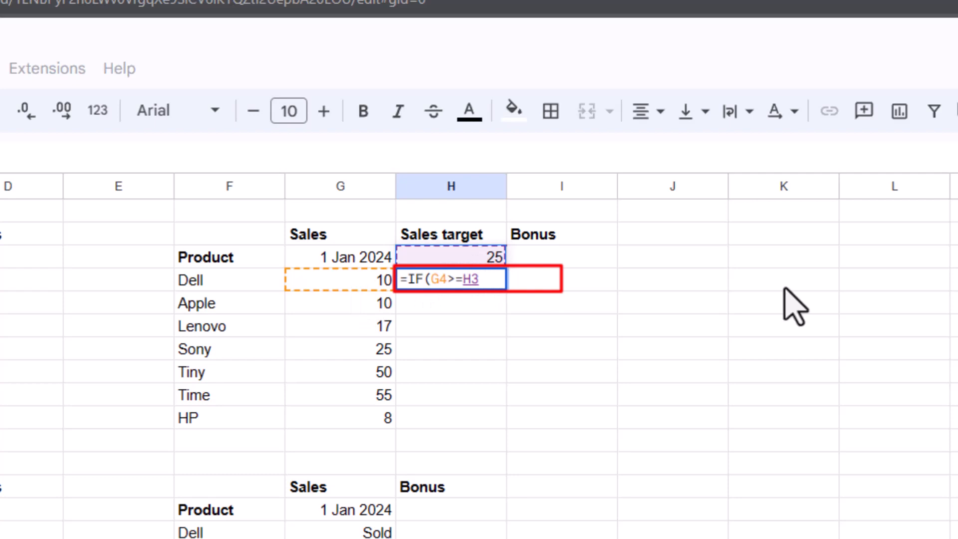
pyautogui.write(', "T')
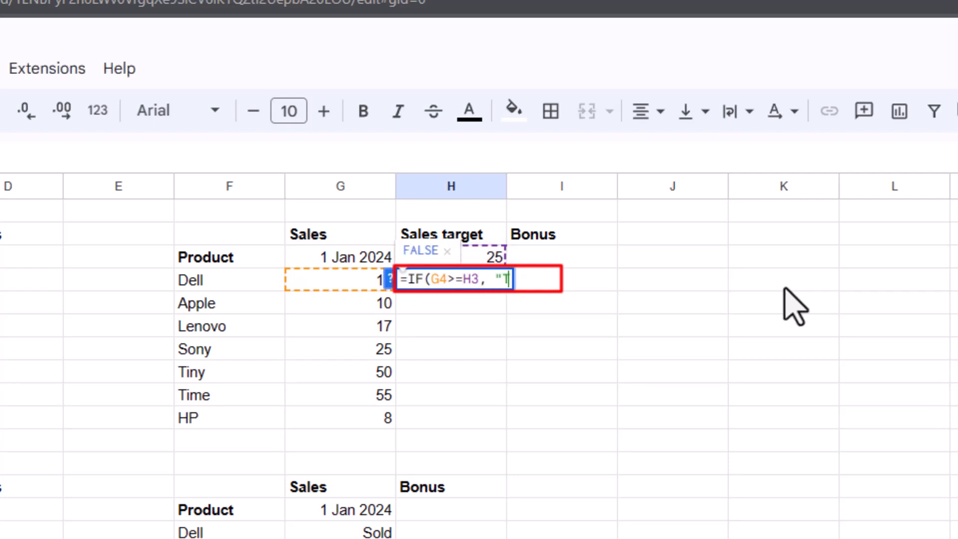
pyautogui.write('RUE"')
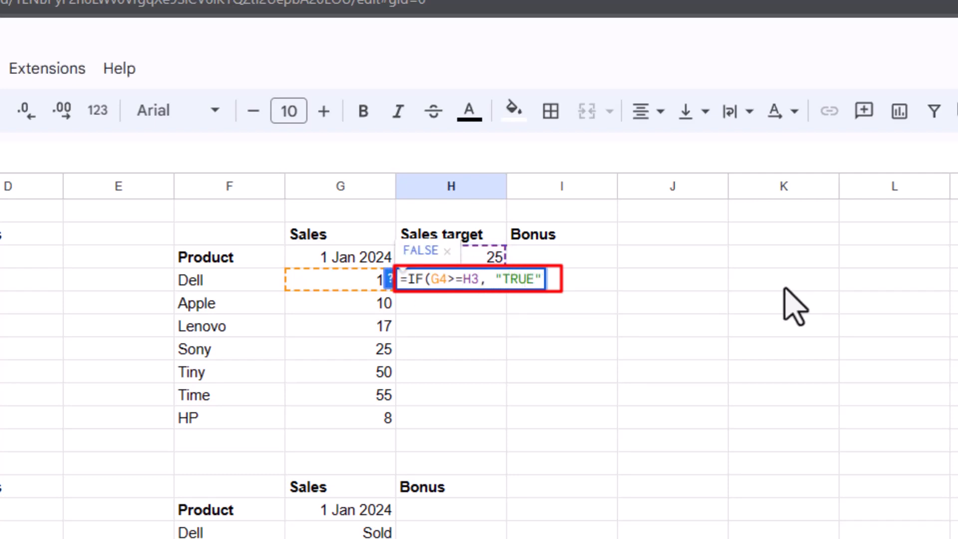
pyautogui.write(')')
pyautogui.press('Return')
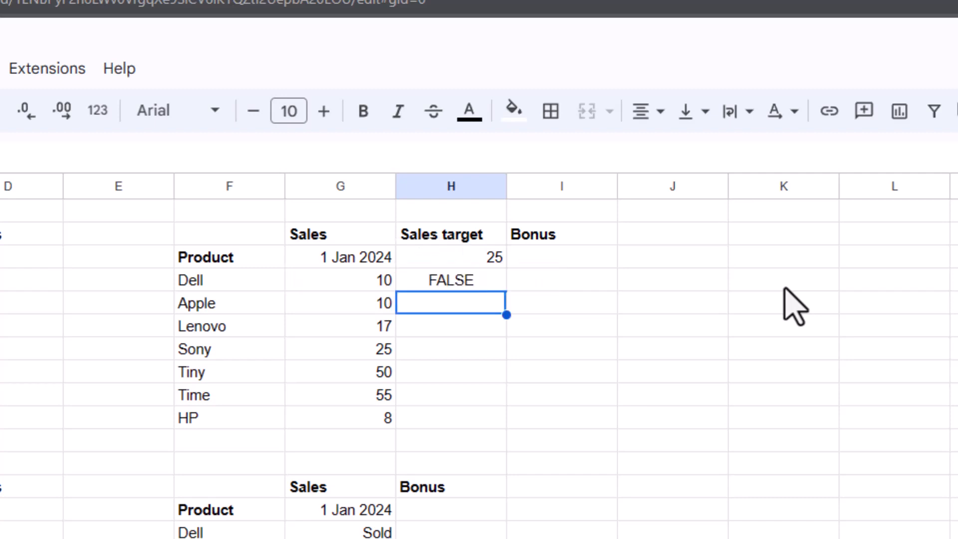
pyautogui.click(472, 279)
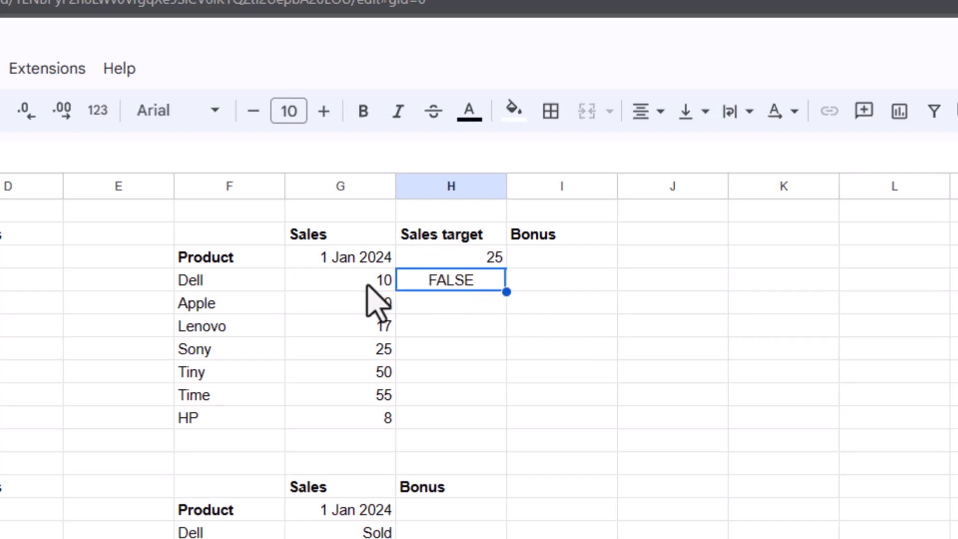
pyautogui.click(487, 259)
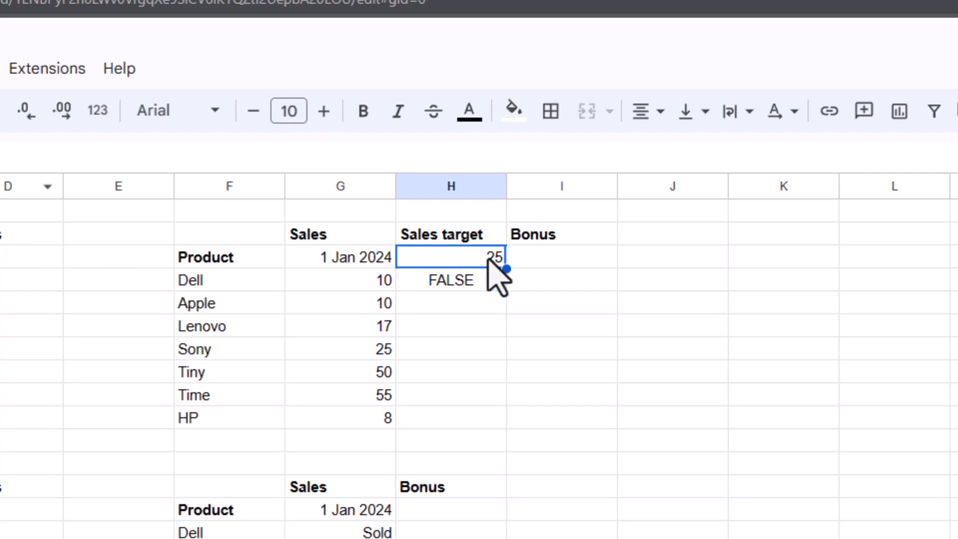
# Fill the H4 sales target formula down through H10 for all products, from Dell to HP.
pyautogui.click(475, 287)
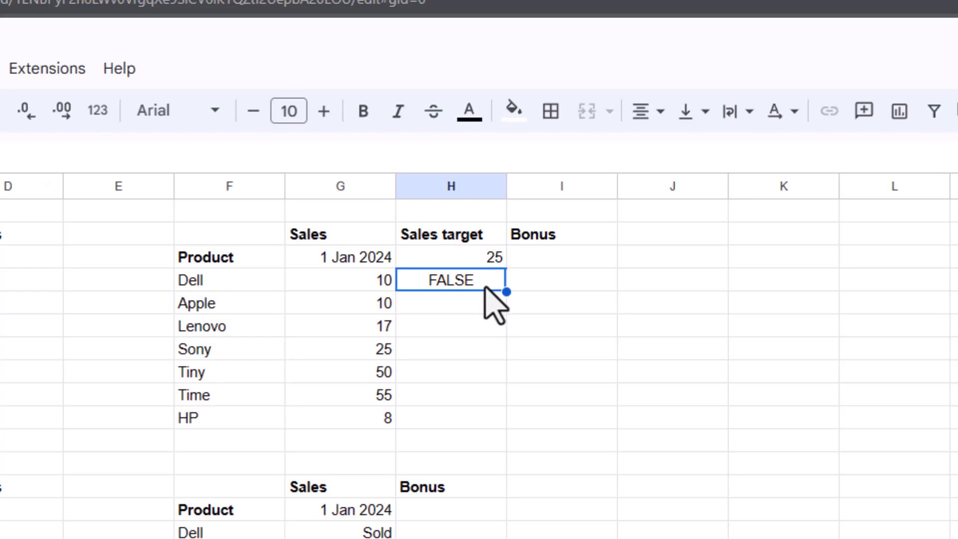
pyautogui.moveTo(506, 292); pyautogui.dragTo(505, 419)
pyautogui.click(557, 395)
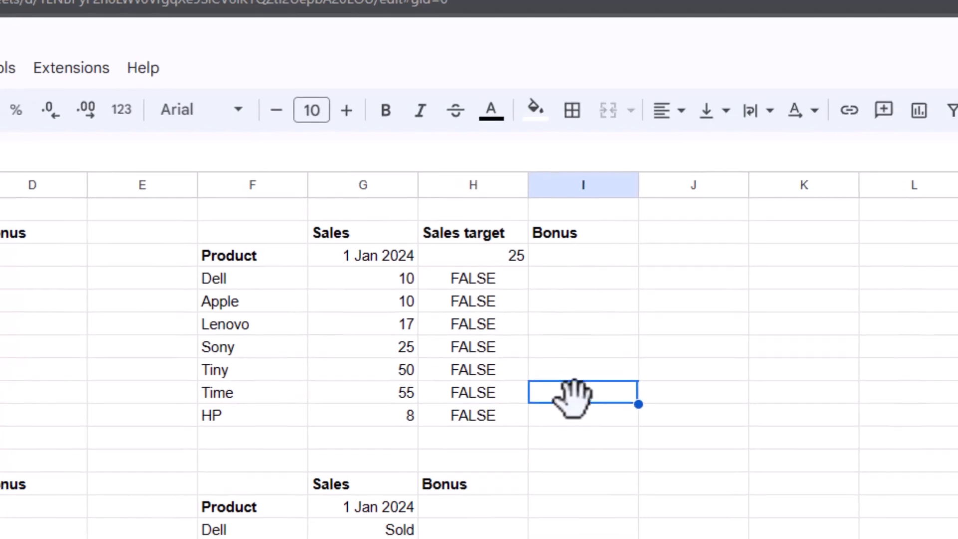
# Examine which target cell the formulas for Dell in H4 and Sony in H7 refer to.
pyautogui.click(468, 275)
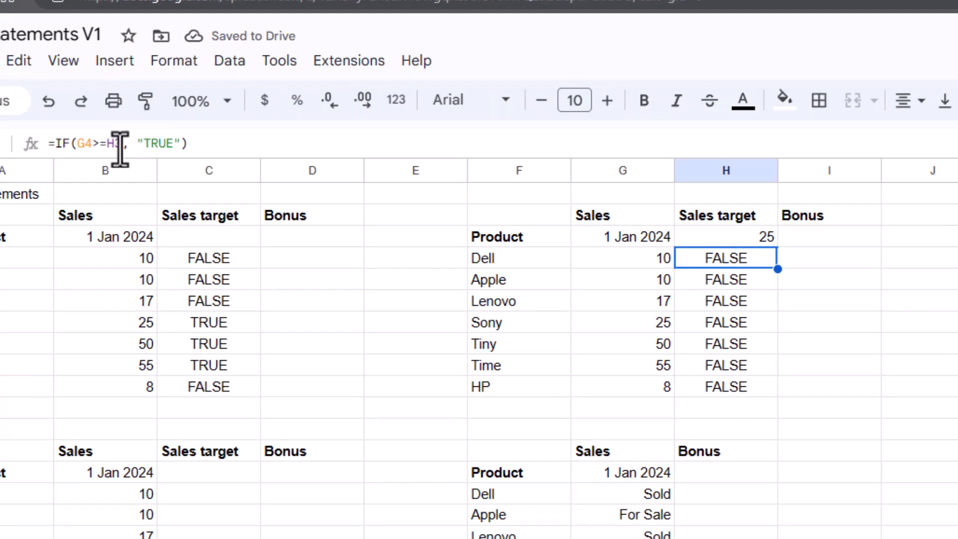
pyautogui.click(122, 145)
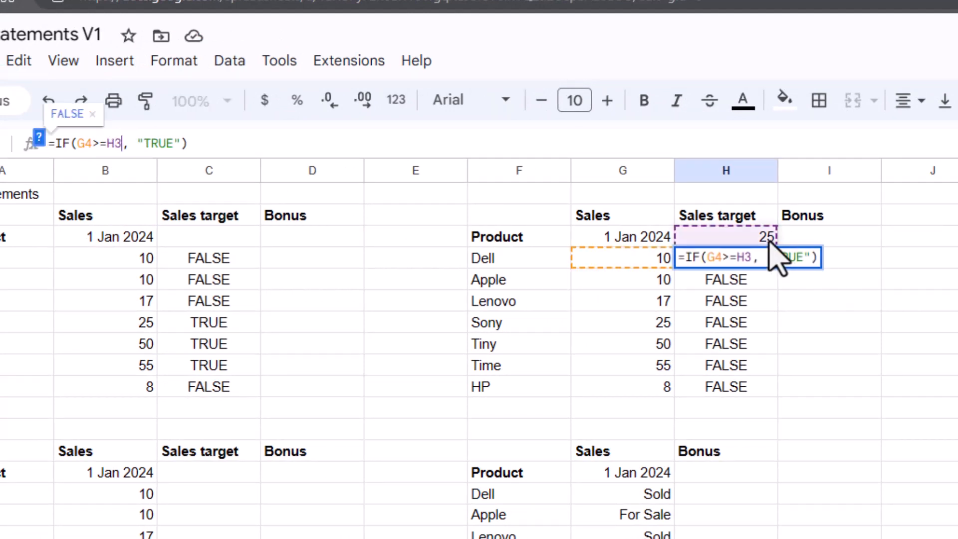
pyautogui.click(735, 323)
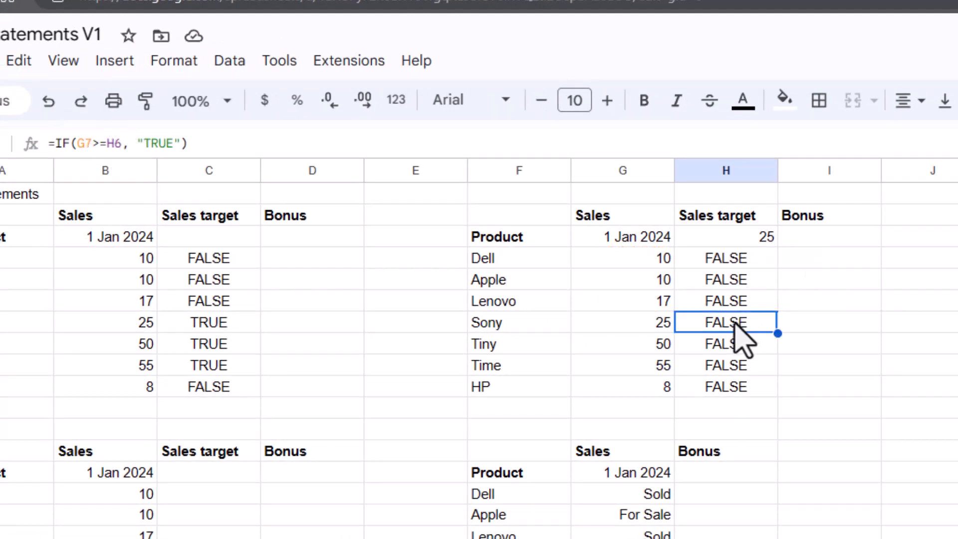
pyautogui.click(113, 144)
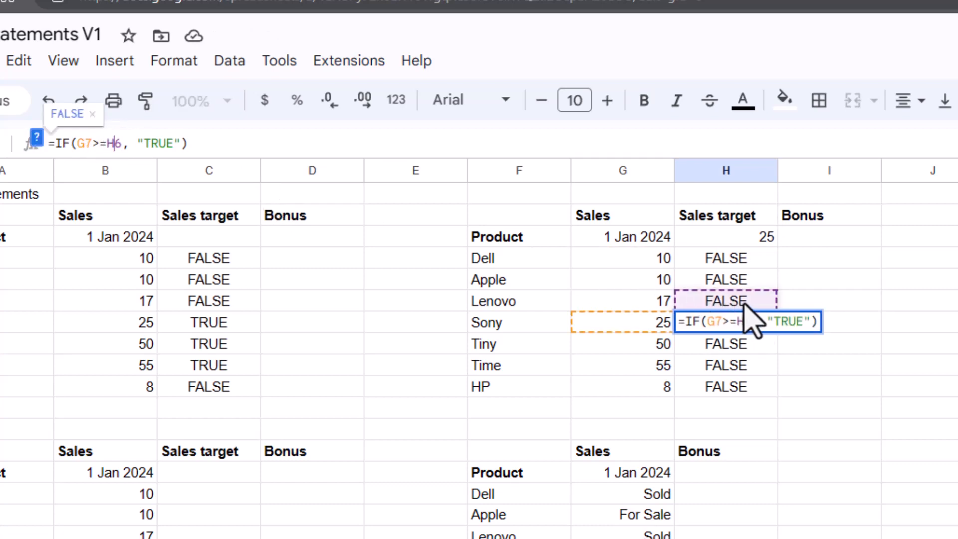
pyautogui.click(821, 392)
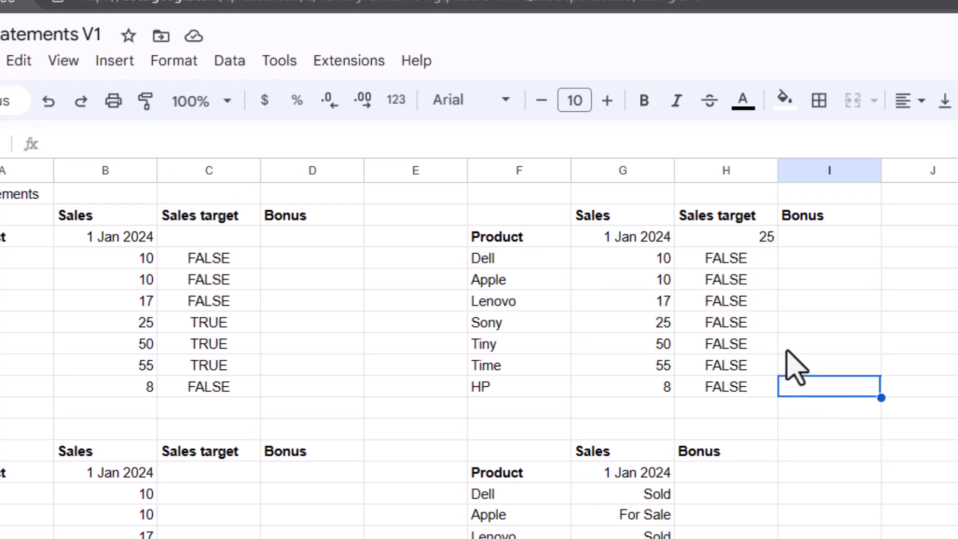
# Clear the copied sales target formulas from H5:H10.
pyautogui.moveTo(735, 282); pyautogui.dragTo(738, 388)
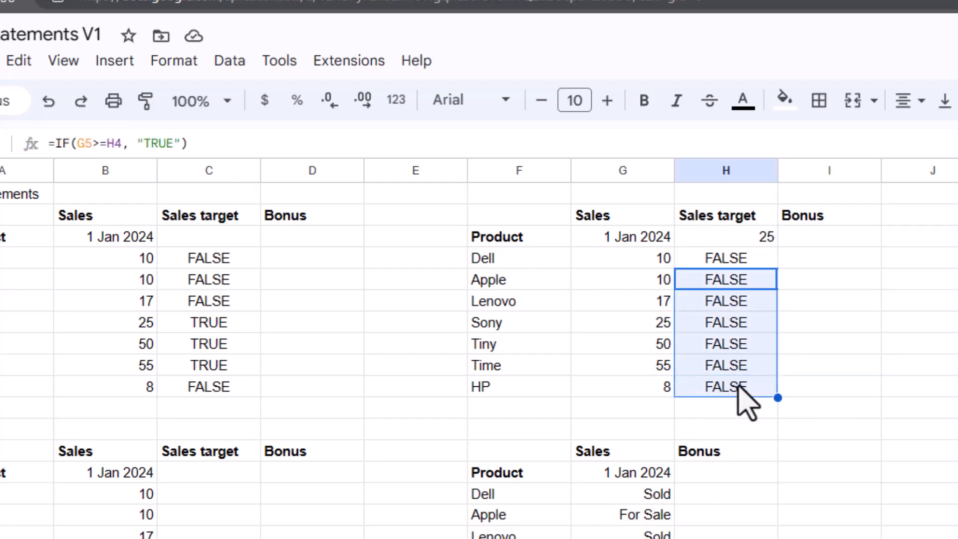
pyautogui.press('Delete')
pyautogui.click(756, 241)
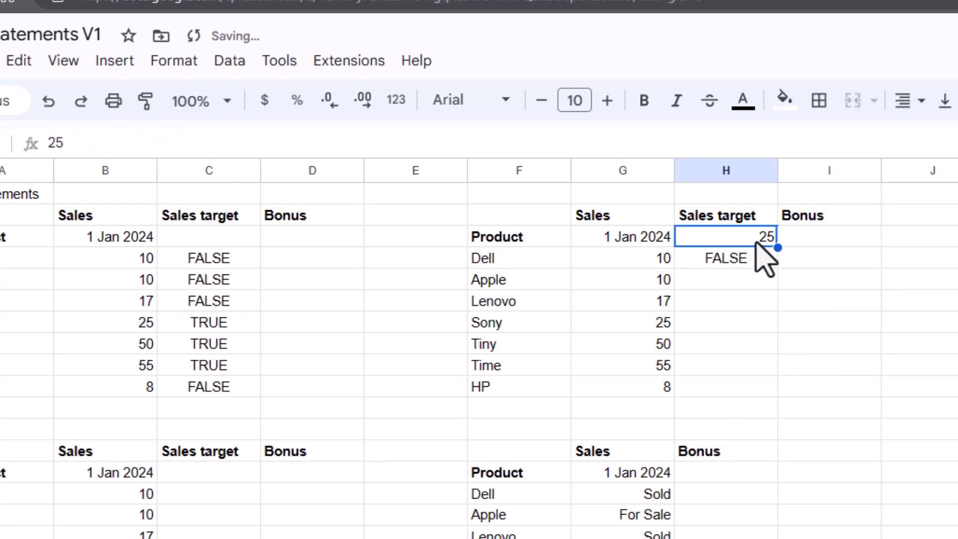
# Make the target reference in H4 absolute, changing the formula to =IF(G4>=$H$3, "TRUE").
pyautogui.click(736, 260)
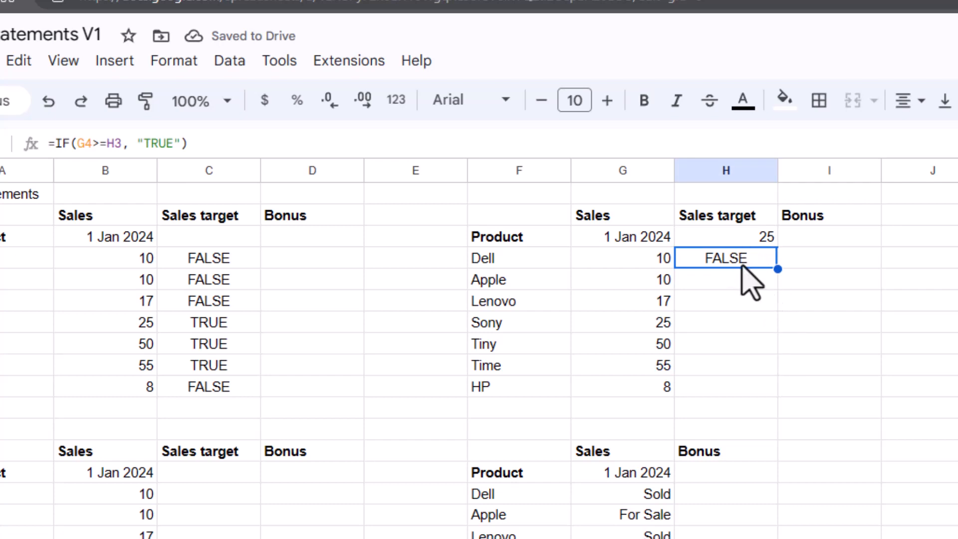
pyautogui.click(105, 144)
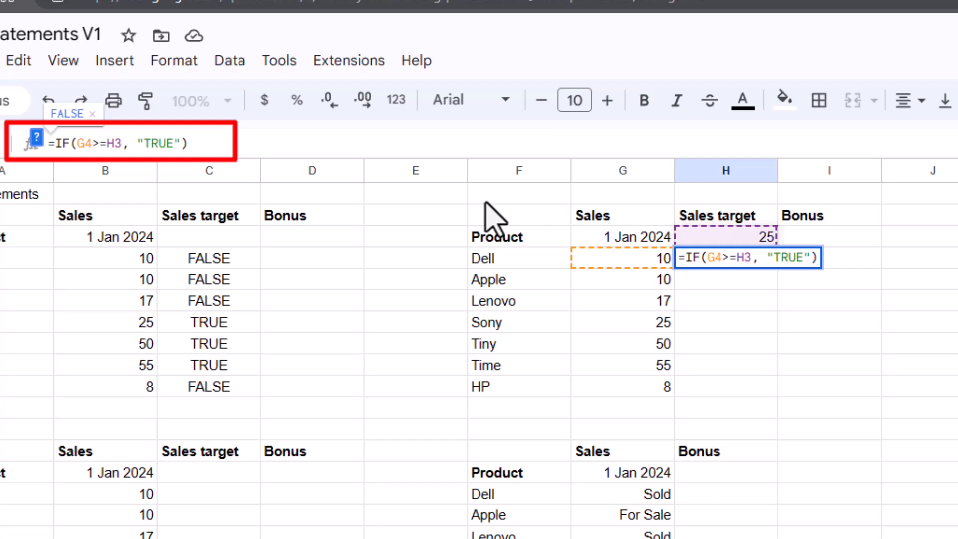
pyautogui.write('$H')
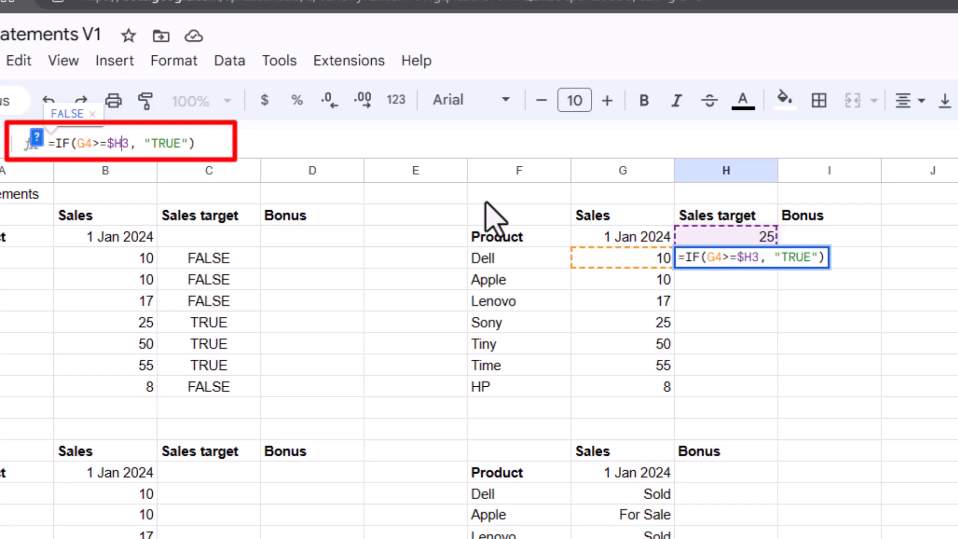
pyautogui.write('$')
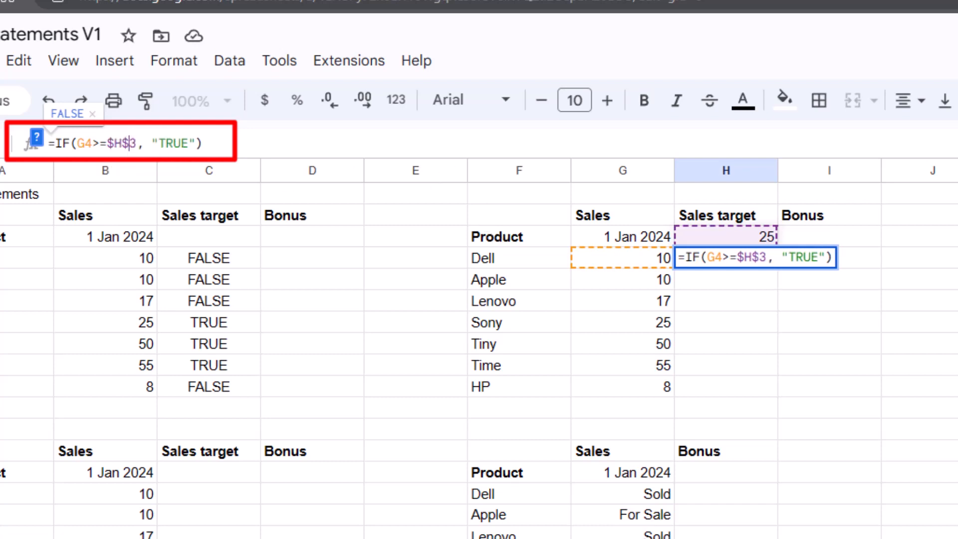
pyautogui.press('Return')
# Fill the H4 formula with the absolute $H$3 reference down through H10, from Dell to HP.
pyautogui.click(763, 263)
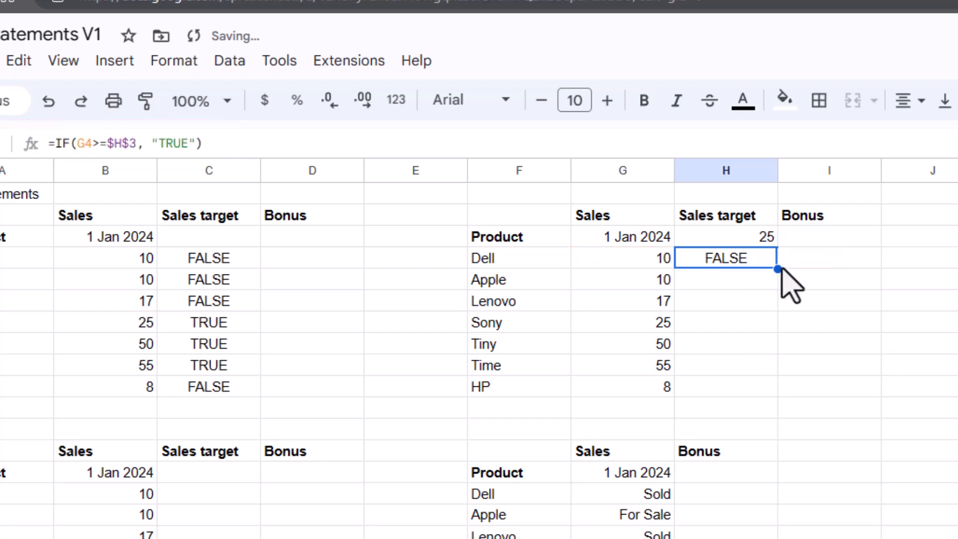
pyautogui.moveTo(781, 265); pyautogui.dragTo(779, 396)
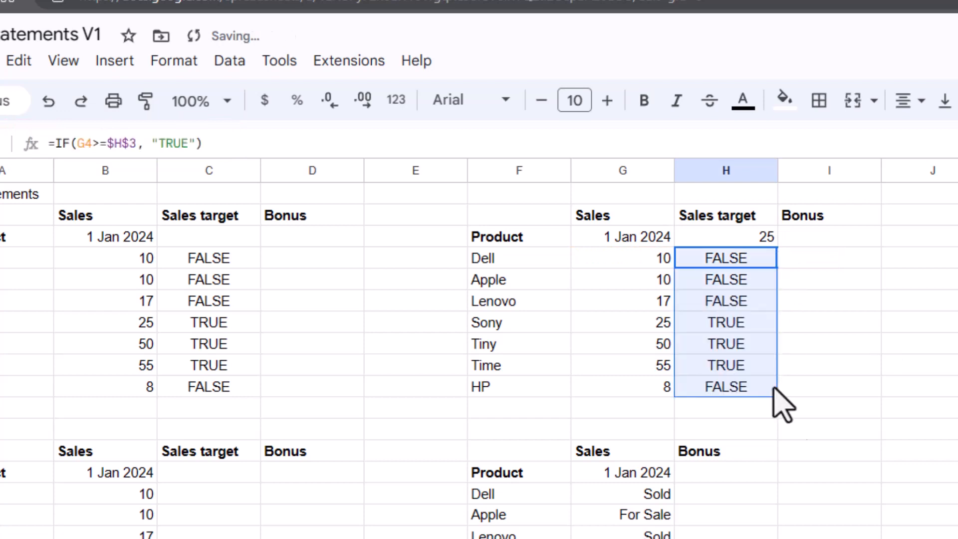
pyautogui.click(801, 491)
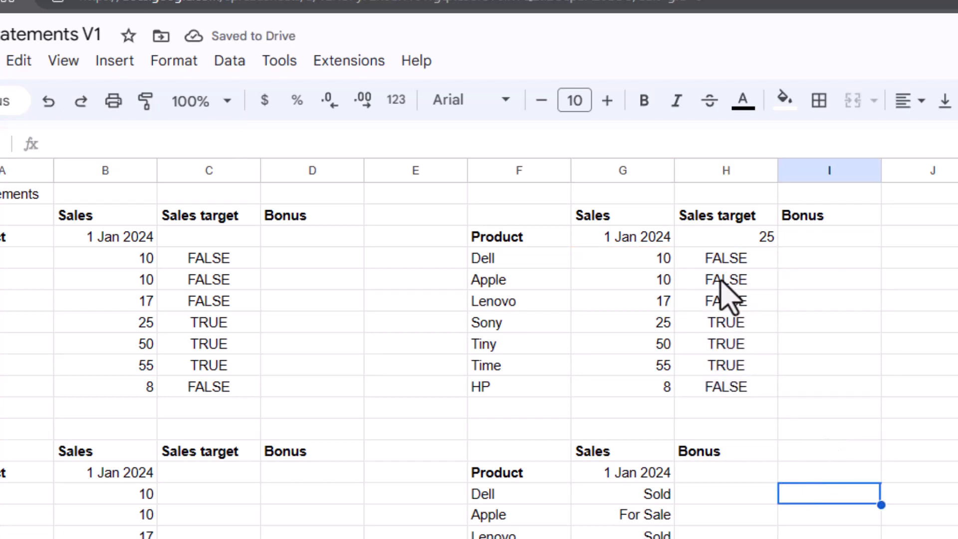
# Test the sales target formulas by setting the target in H3 to 100 and to 5.
pyautogui.click(748, 238)
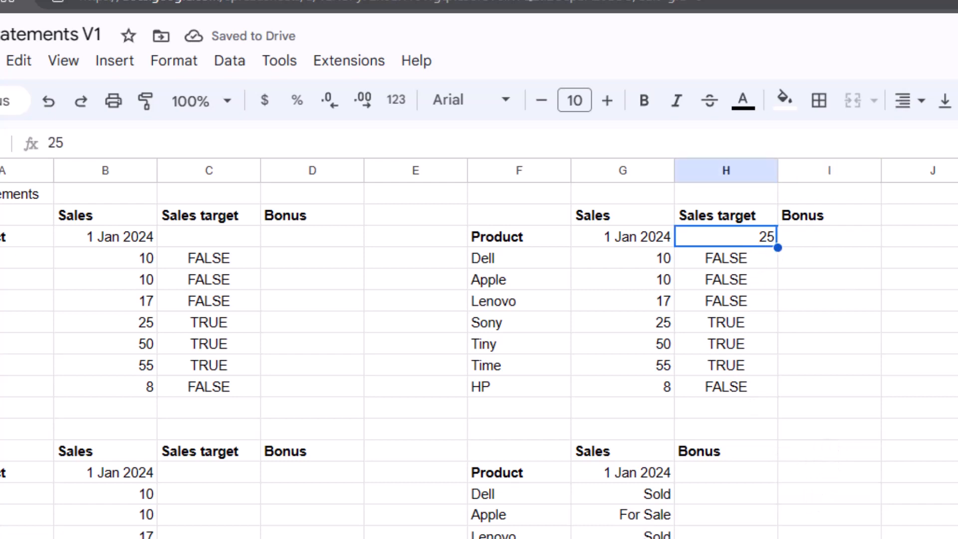
pyautogui.write('100')
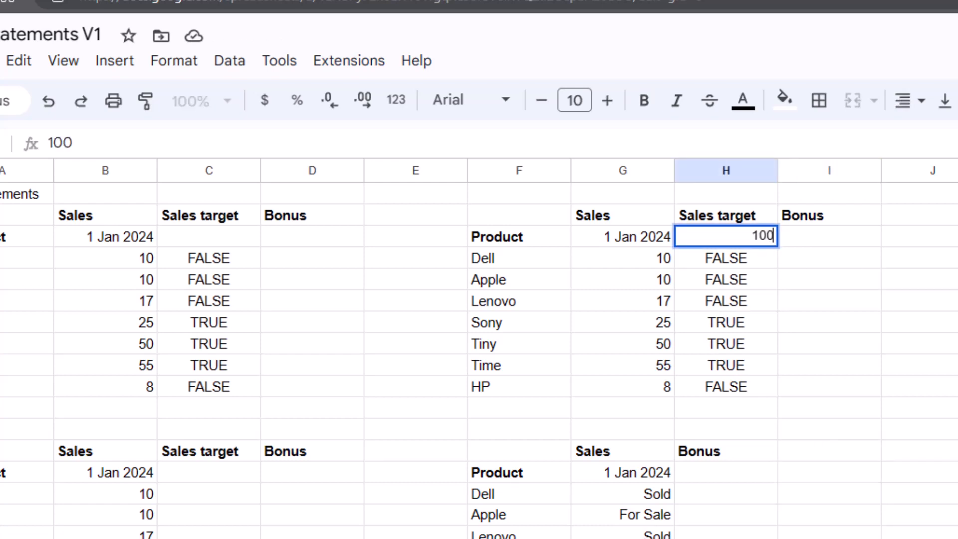
pyautogui.press('Return')
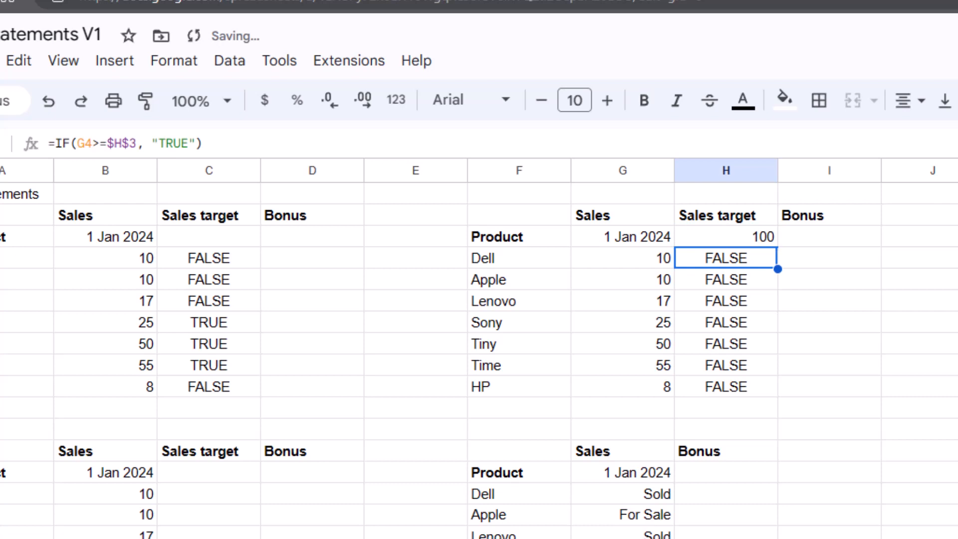
pyautogui.click(726, 236)
pyautogui.write('5')
pyautogui.press('Return')
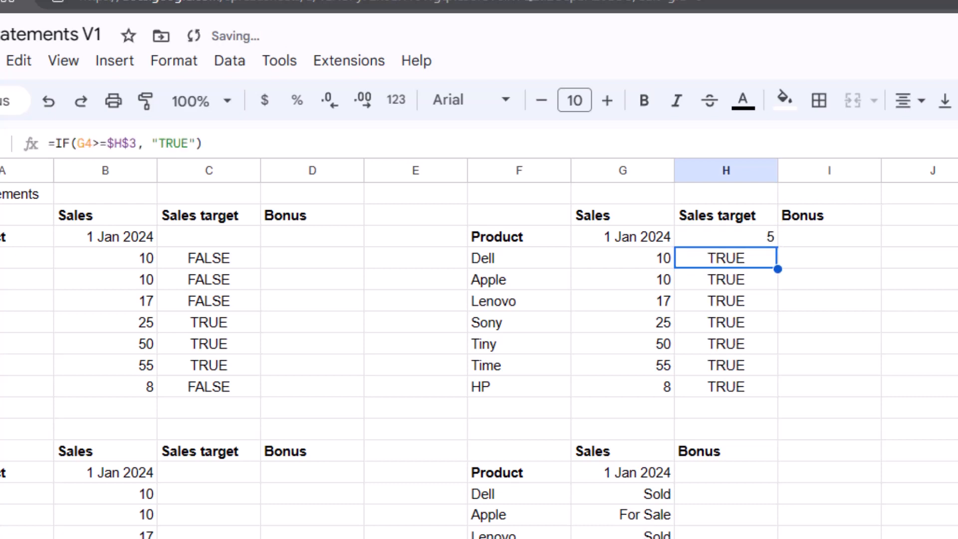
# Set the sales target in H3 back to 25.
pyautogui.click(726, 236)
pyautogui.write('25')
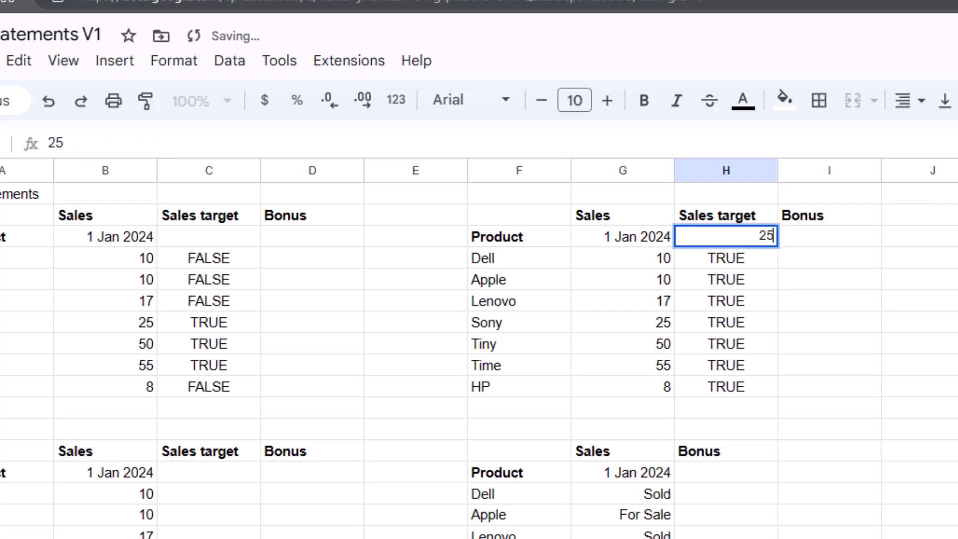
pyautogui.press('Return')
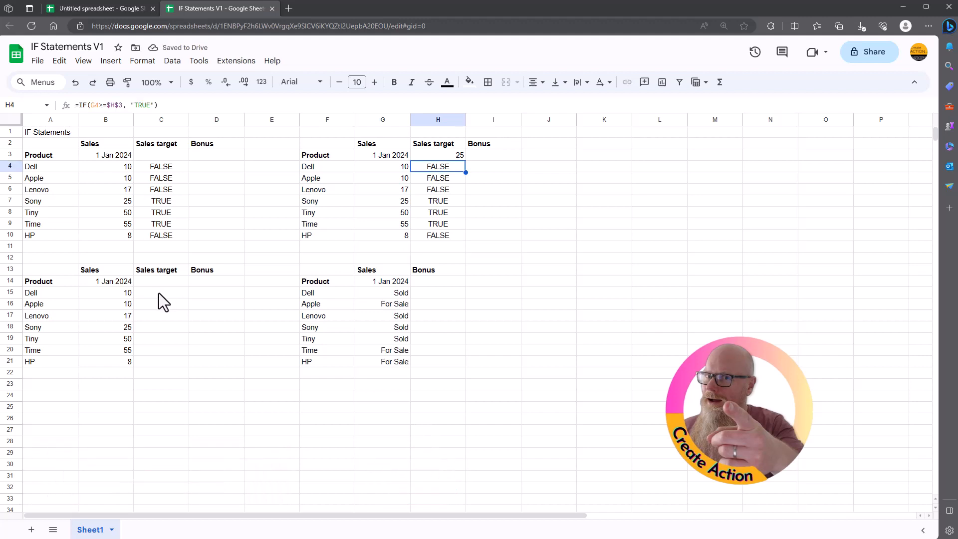
# Enter =IF(B15>=10, "YES", "NO") in C15, Dell's sales target cell in the lower table, using C4's formula as reference.
pyautogui.click(159, 293)
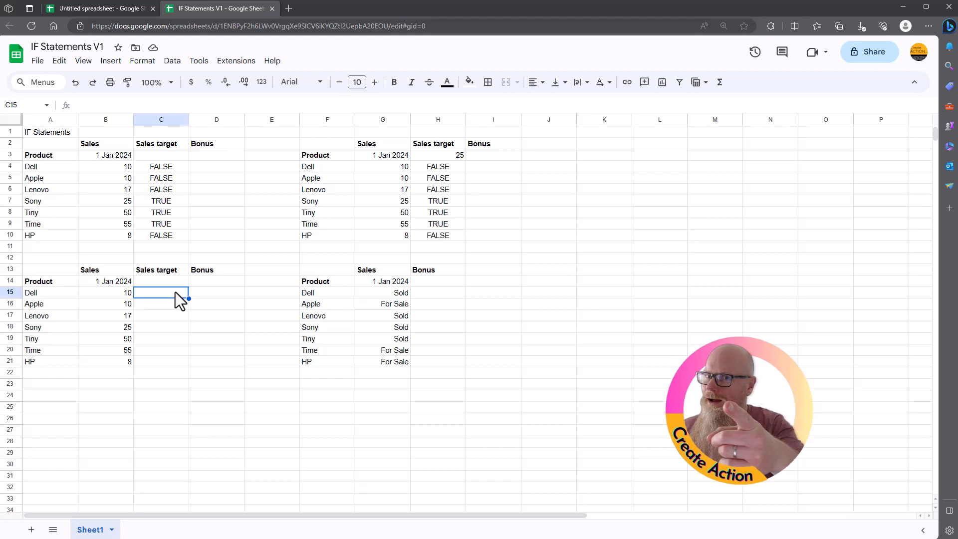
pyautogui.click(156, 168)
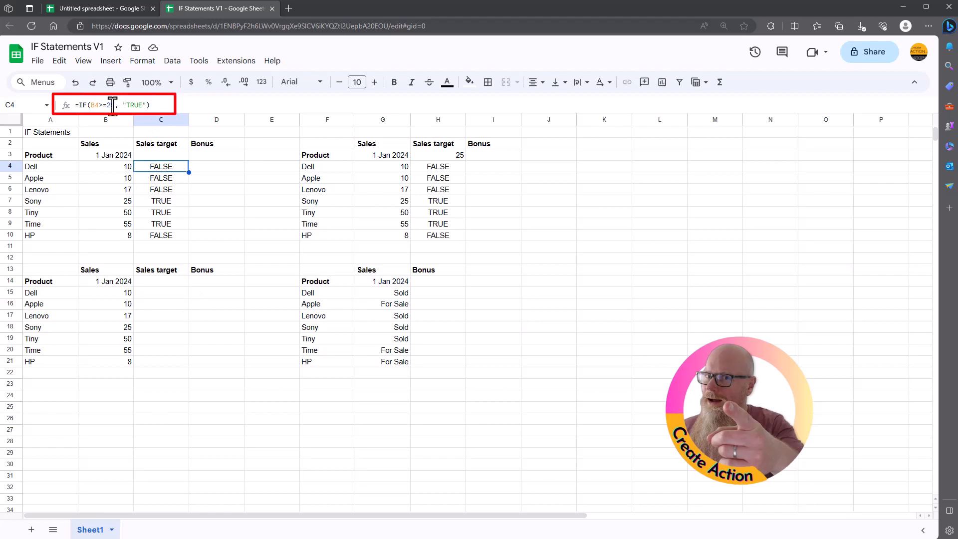
pyautogui.click(162, 295)
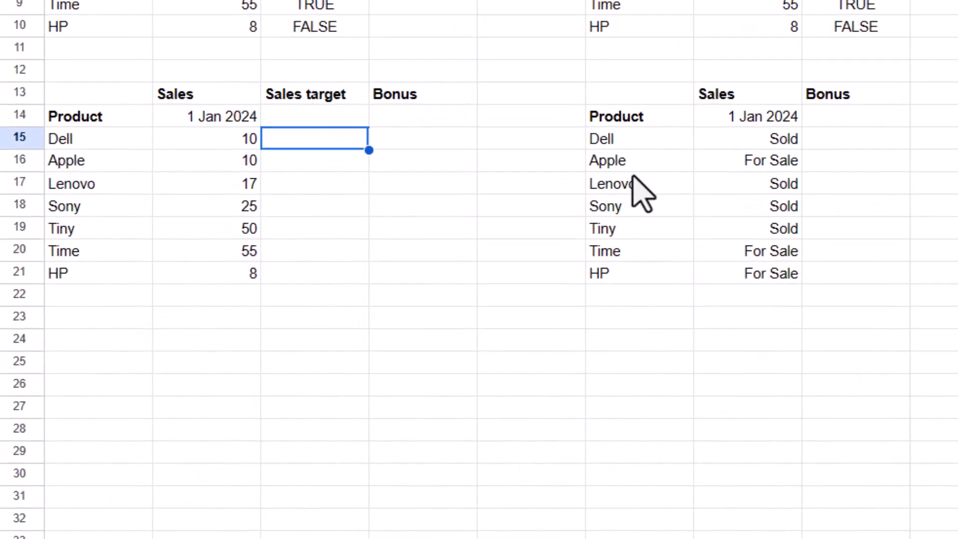
pyautogui.write('=IF(')
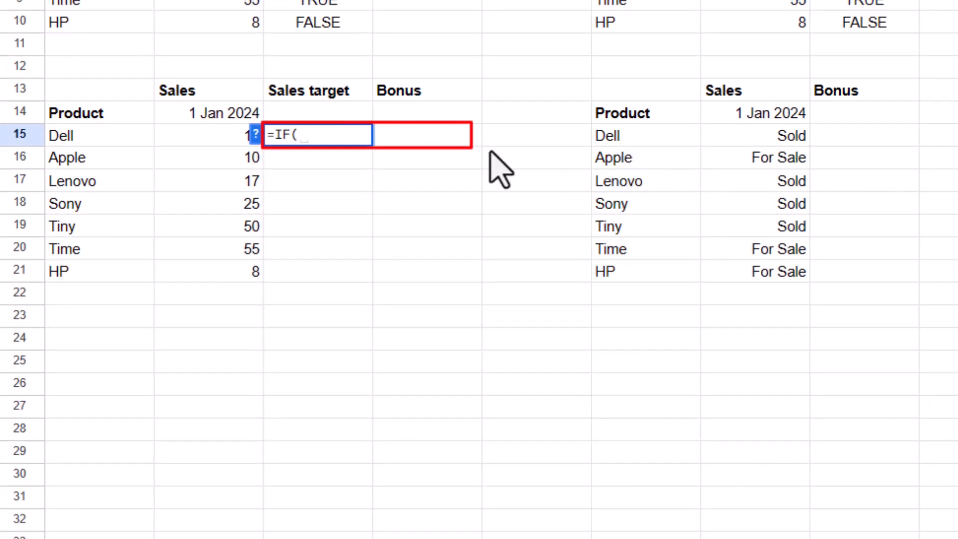
pyautogui.click(219, 139)
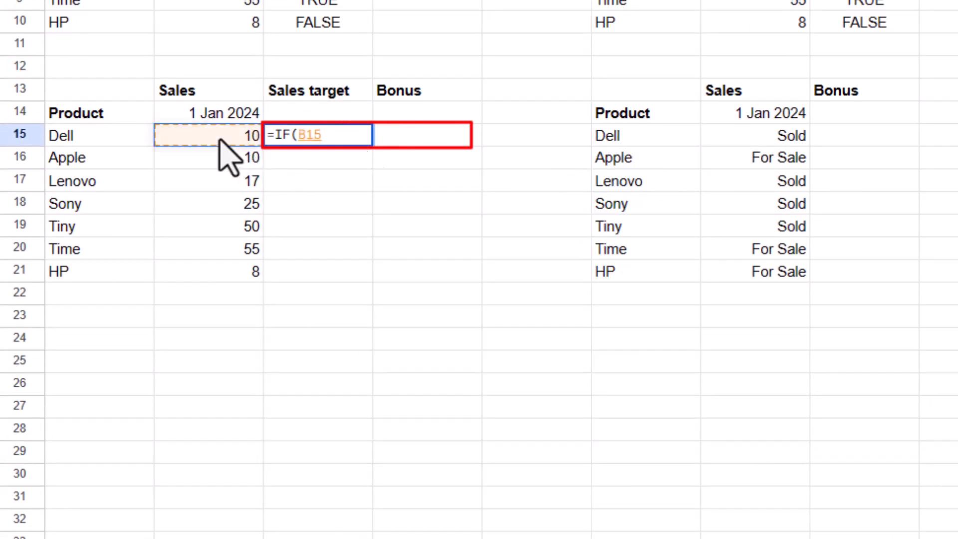
pyautogui.write('>=10,')
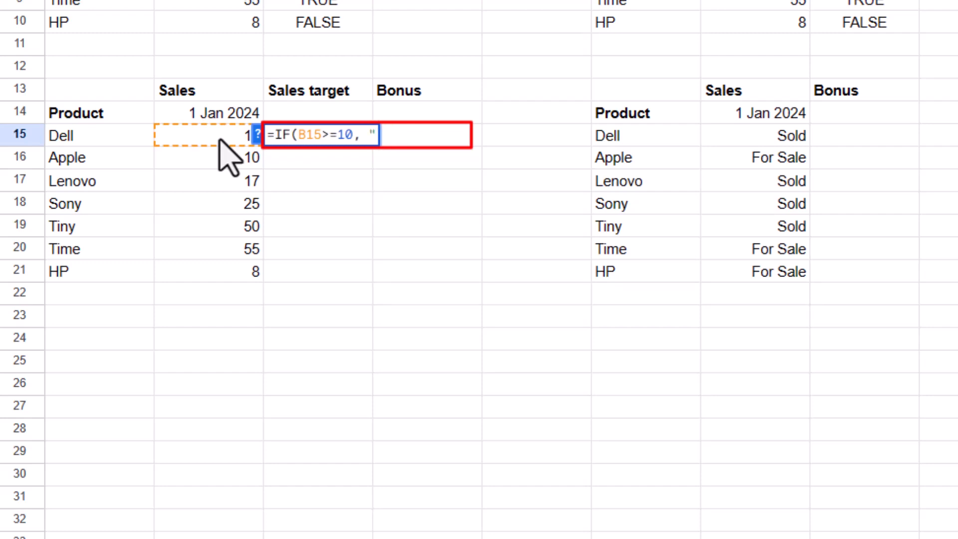
pyautogui.write('YES')
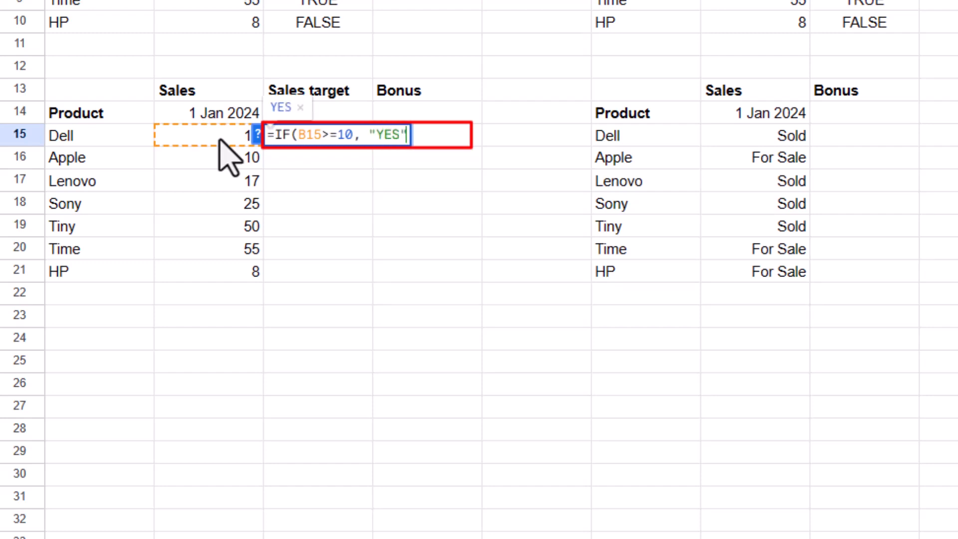
pyautogui.write('", "NO')
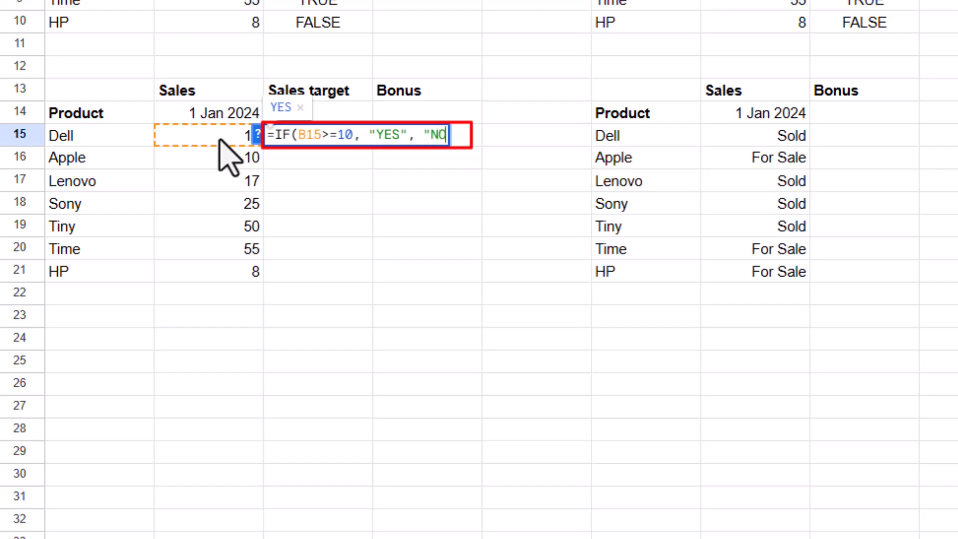
pyautogui.write('")')
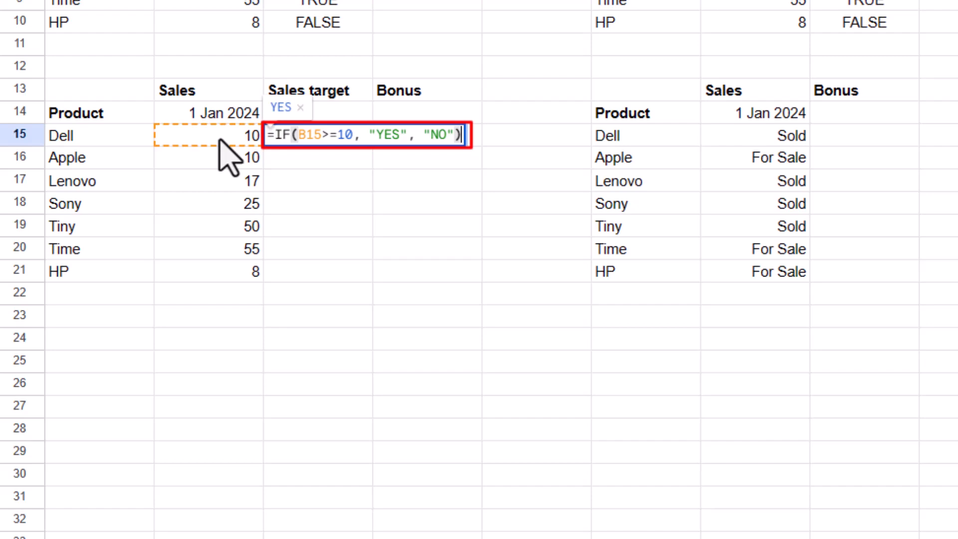
pyautogui.press('Return')
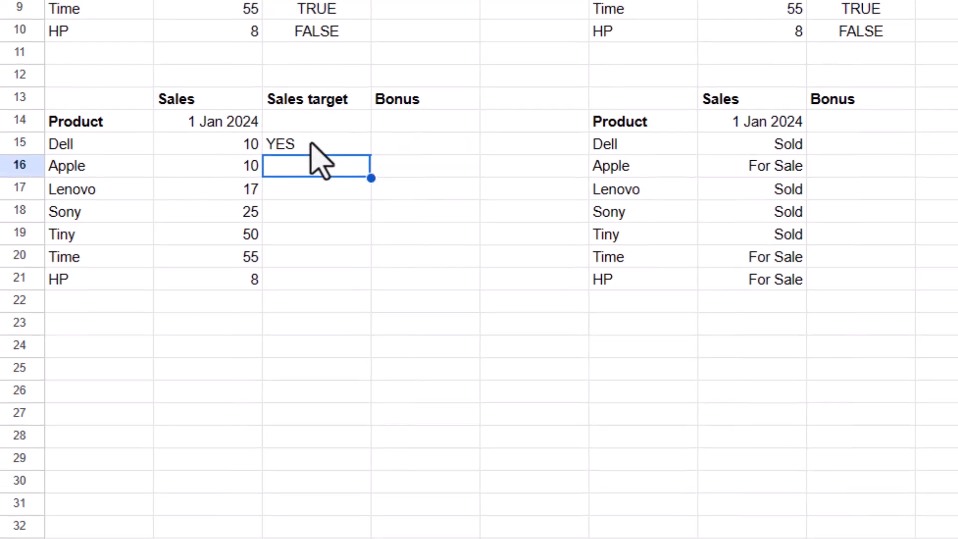
# Fill the C15 formula down through C21 for all products, and compare HP's formula in C21 with the one in C4.
pyautogui.click(309, 136)
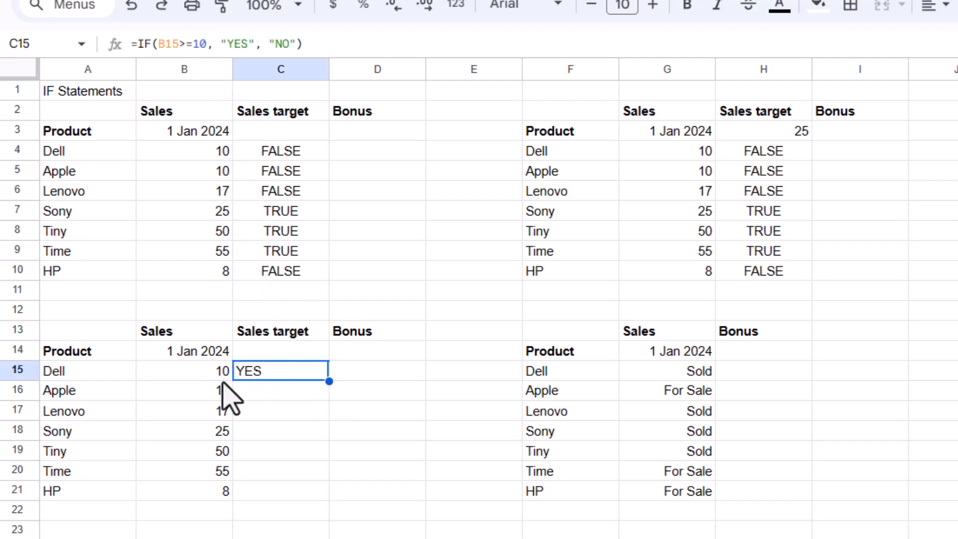
pyautogui.moveTo(328, 381); pyautogui.dragTo(325, 499)
pyautogui.click(265, 496)
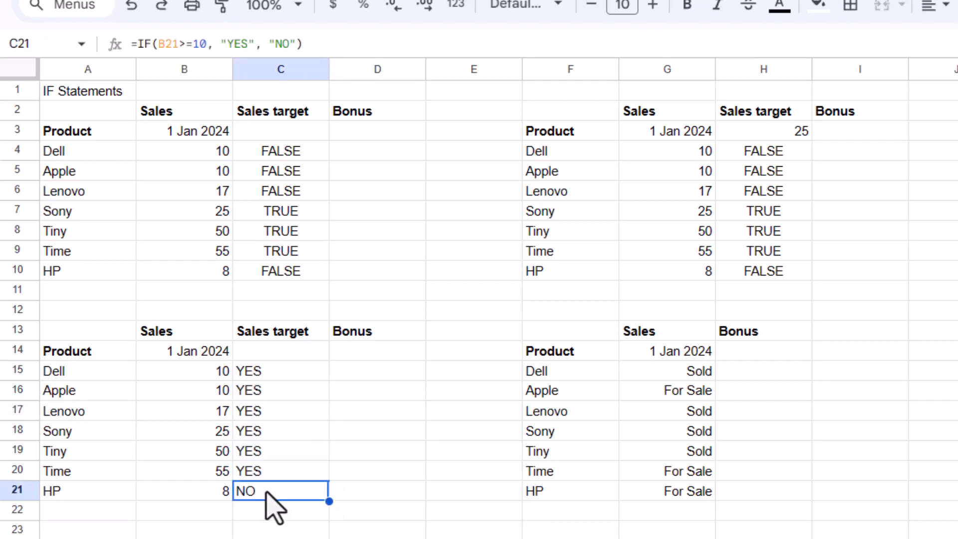
pyautogui.click(289, 151)
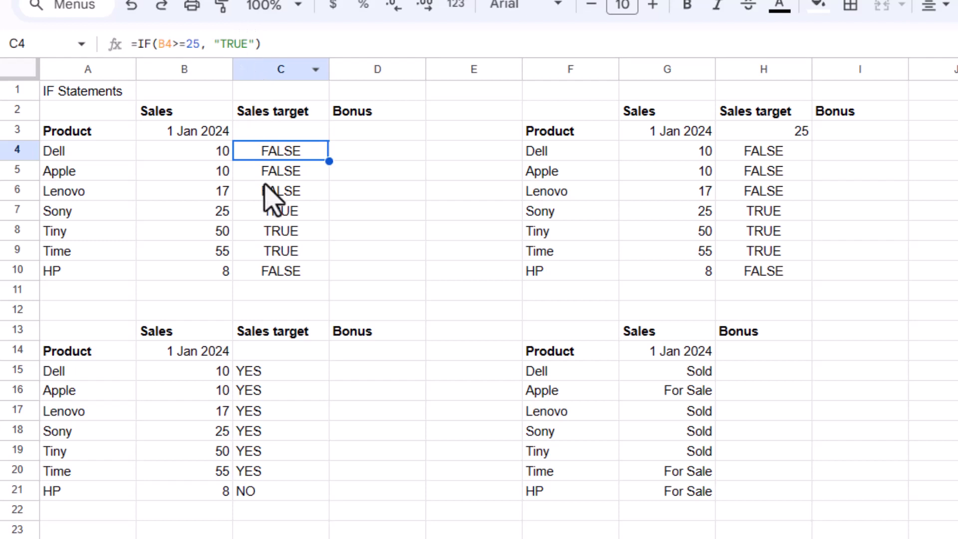
# Change the IF results in C15 to "Good" and "Bad", and fill the formula down through C21.
pyautogui.click(259, 374)
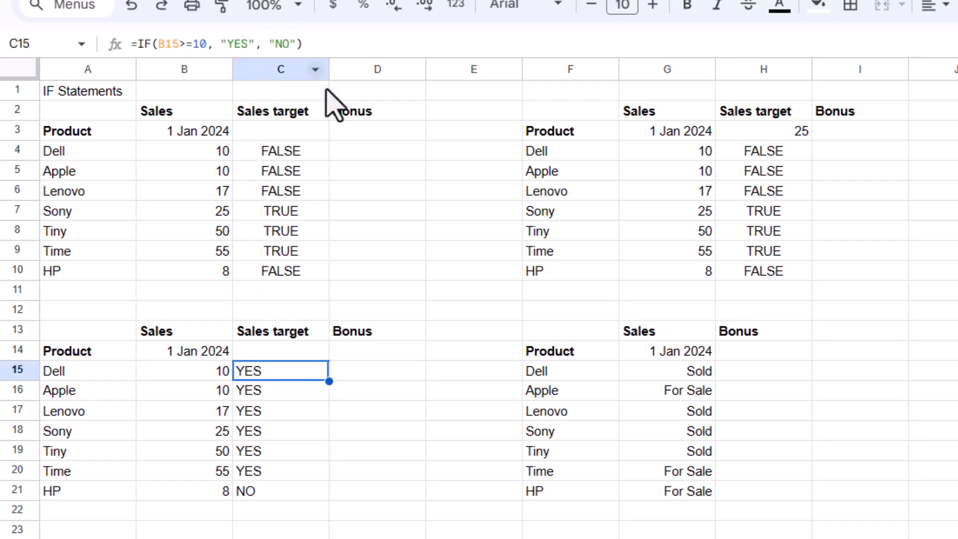
pyautogui.click(247, 43)
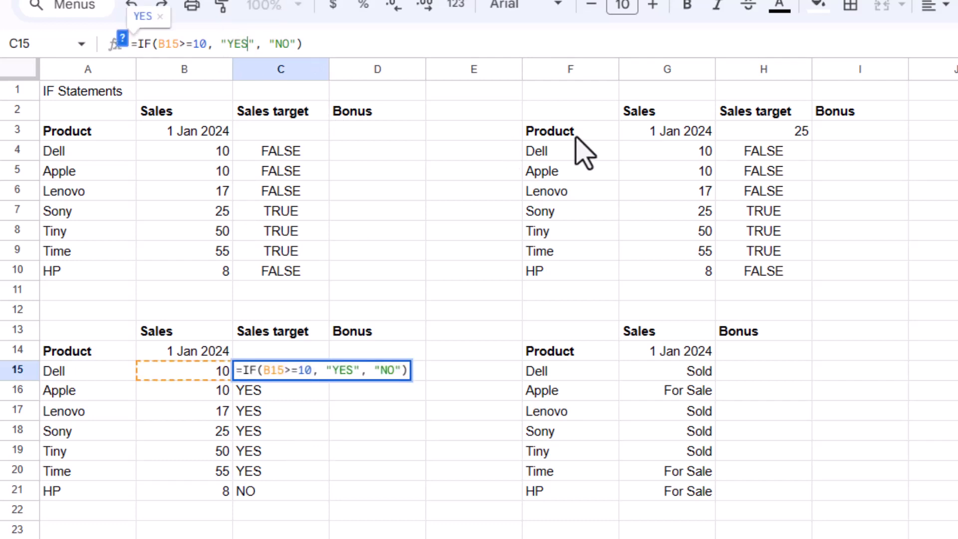
pyautogui.press('BackSpace')
pyautogui.press('BackSpace')
pyautogui.press('BackSpace')
pyautogui.write('Good')
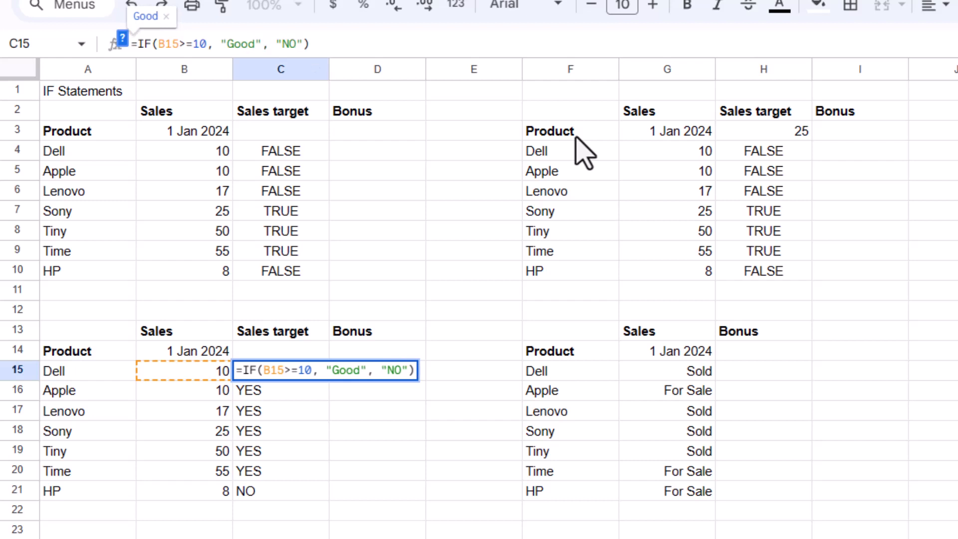
pyautogui.press('BackSpace')
pyautogui.press('BackSpace')
pyautogui.write('Bad')
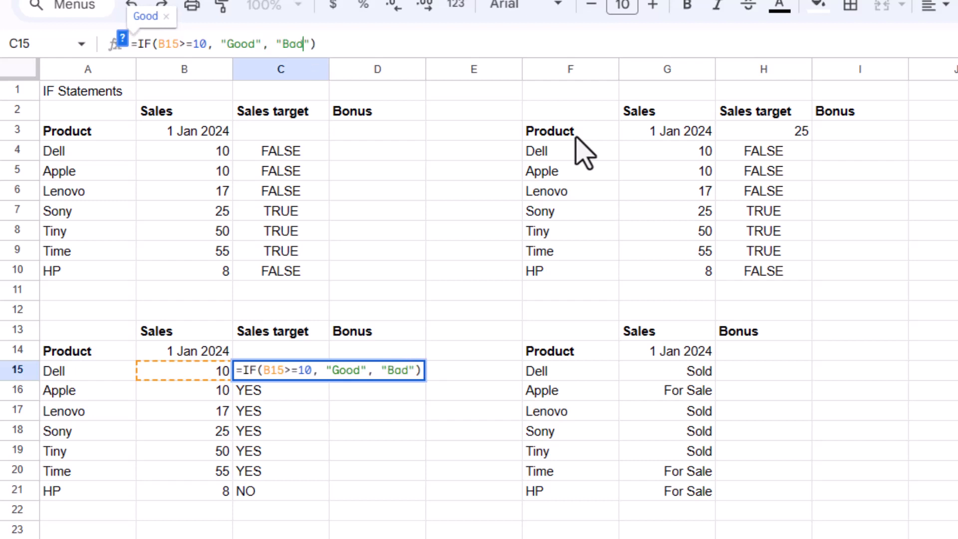
pyautogui.press('Return')
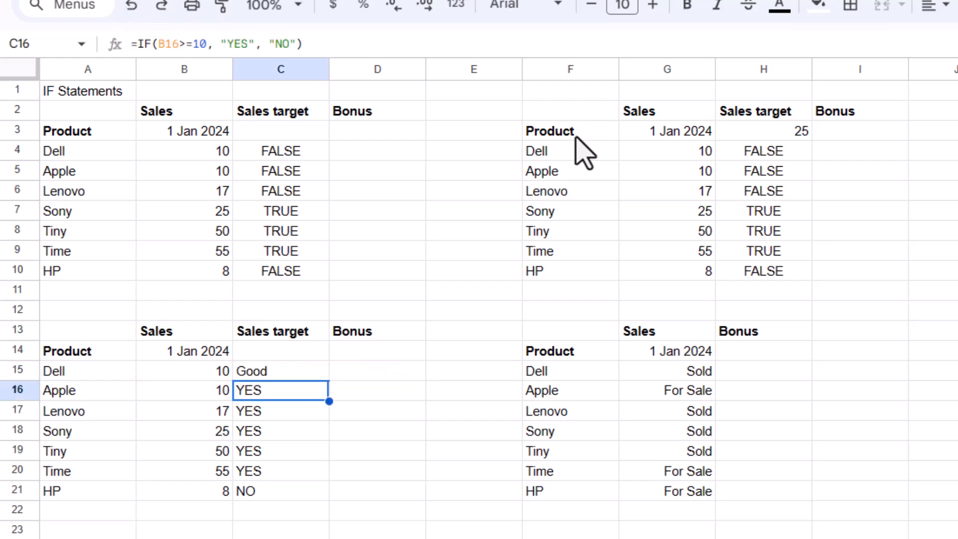
pyautogui.click(292, 375)
pyautogui.moveTo(329, 380); pyautogui.dragTo(324, 494)
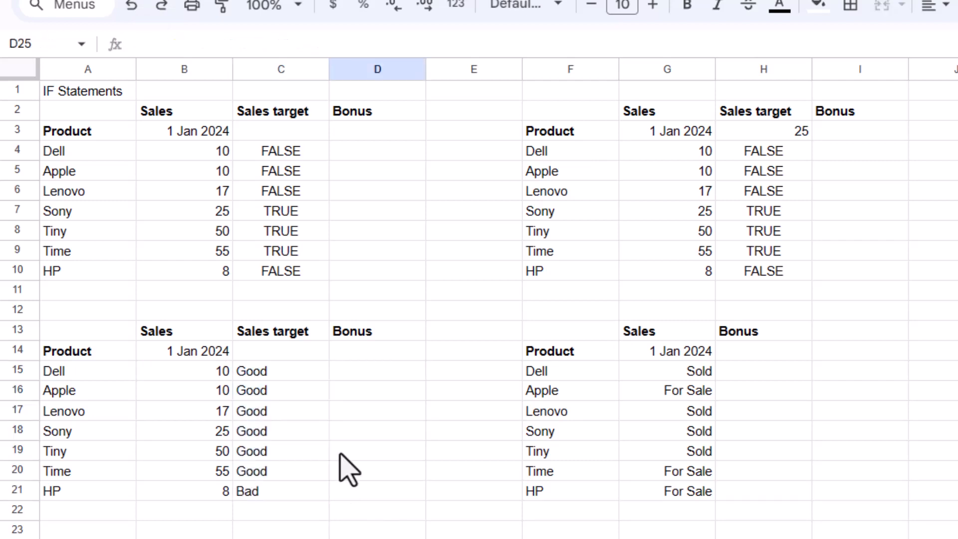
# Change the true result in C15's formula to "GOOD" in capitals and fill it down through C21.
pyautogui.click(281, 373)
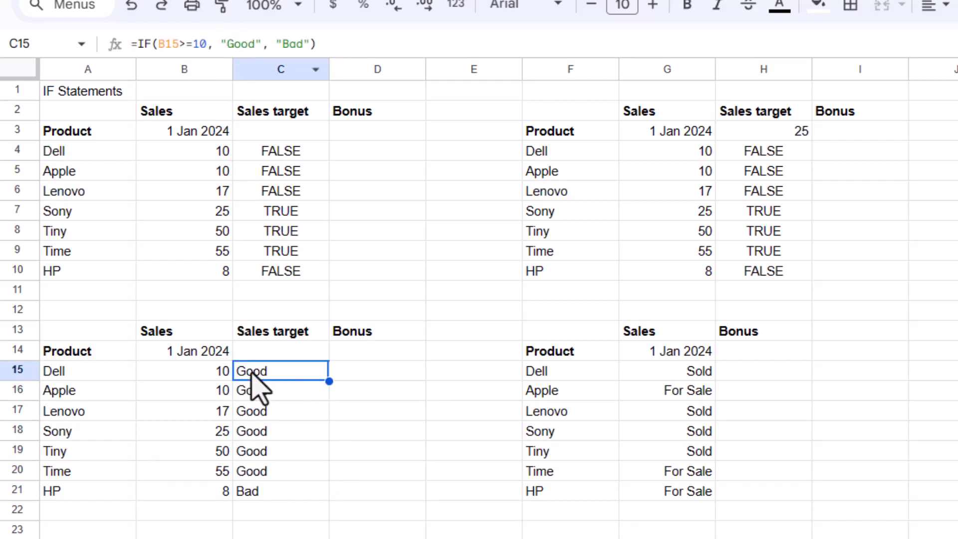
pyautogui.click(256, 45)
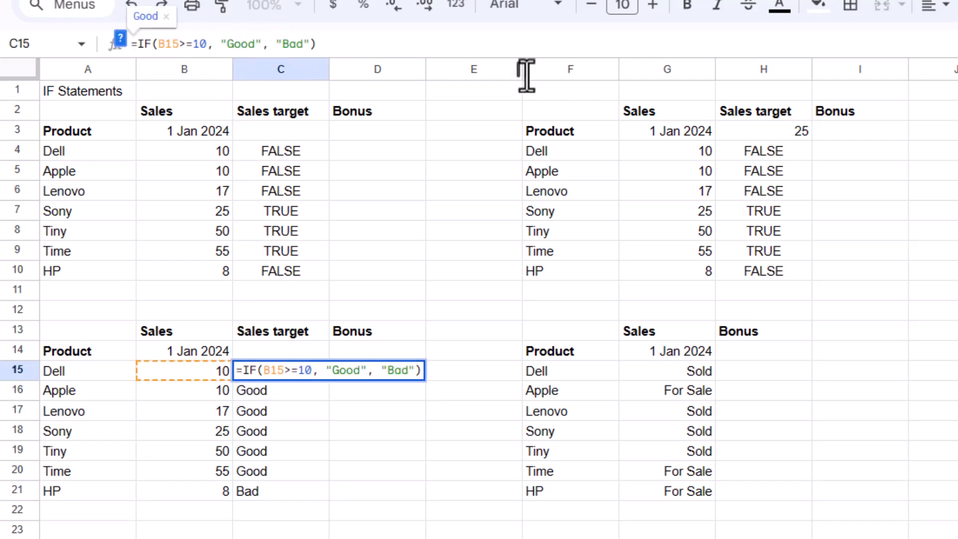
pyautogui.press('BackSpace')
pyautogui.press('BackSpace')
pyautogui.press('BackSpace')
pyautogui.write('OOD')
pyautogui.press('Return')
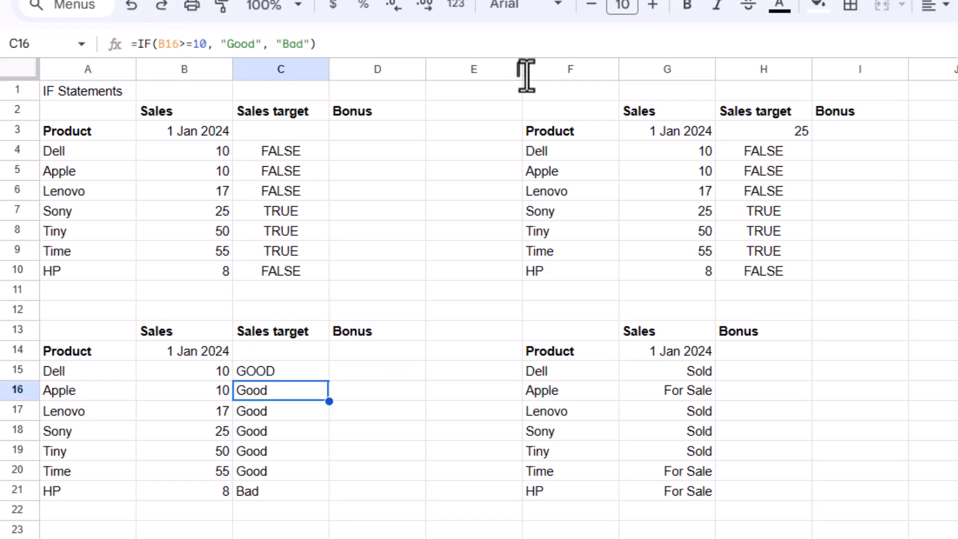
pyautogui.click(323, 371)
pyautogui.moveTo(329, 384); pyautogui.dragTo(332, 496)
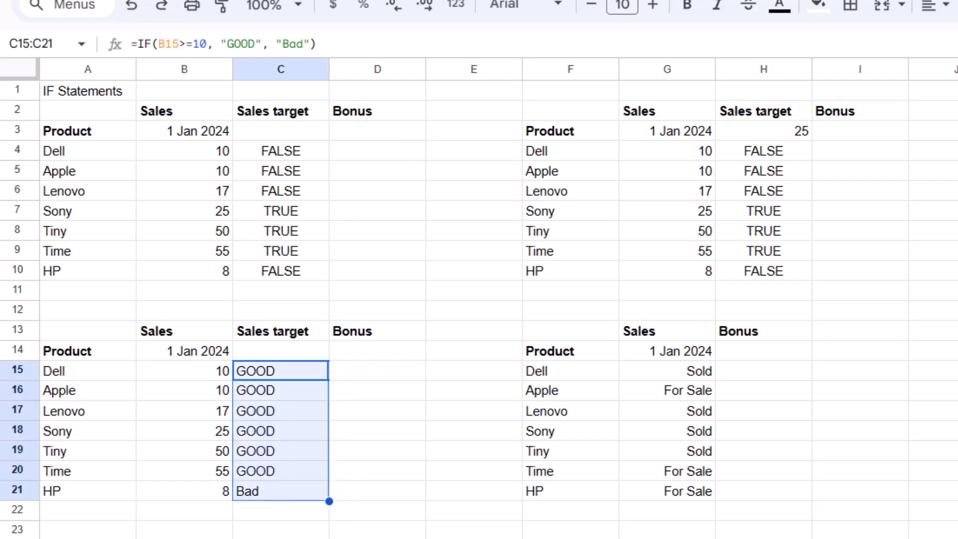
pyautogui.click(269, 529)
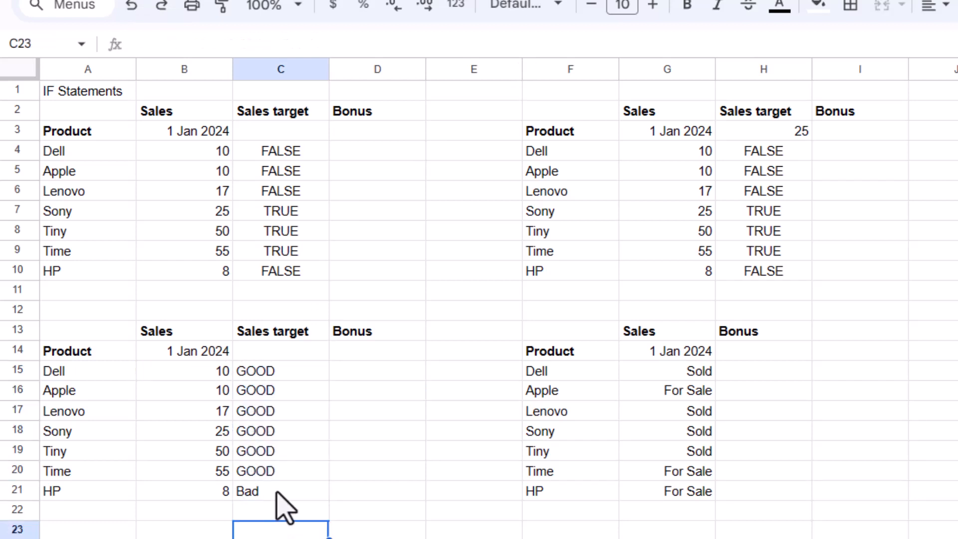
pyautogui.click(274, 492)
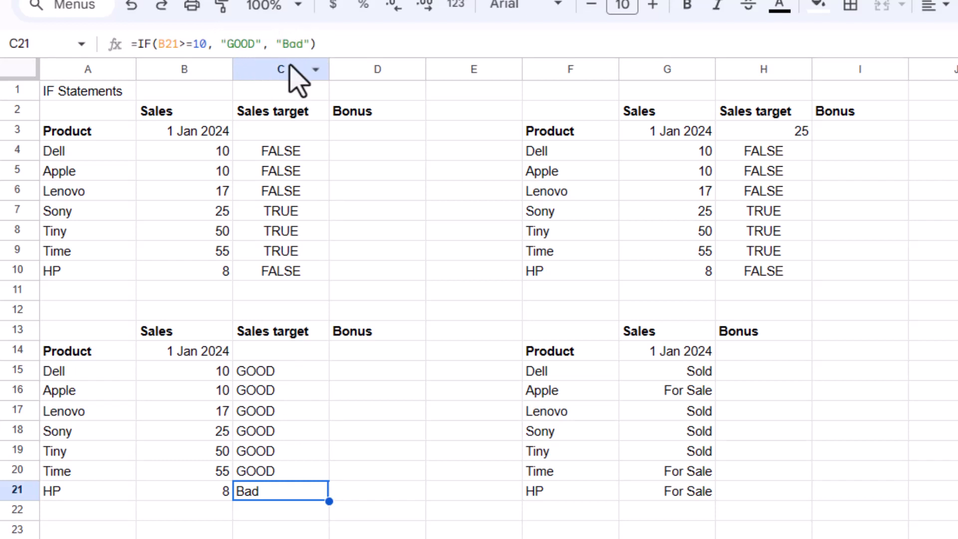
pyautogui.click(255, 44)
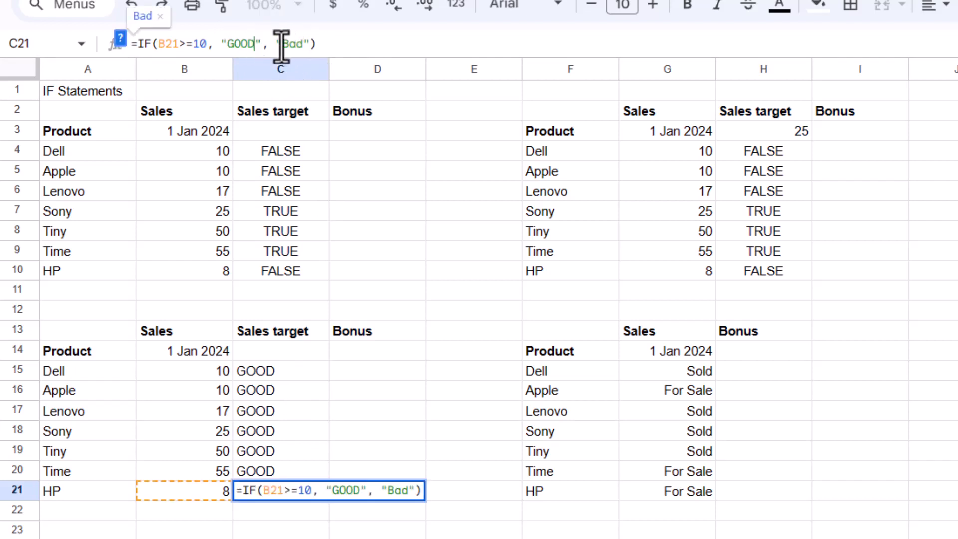
pyautogui.press('Escape')
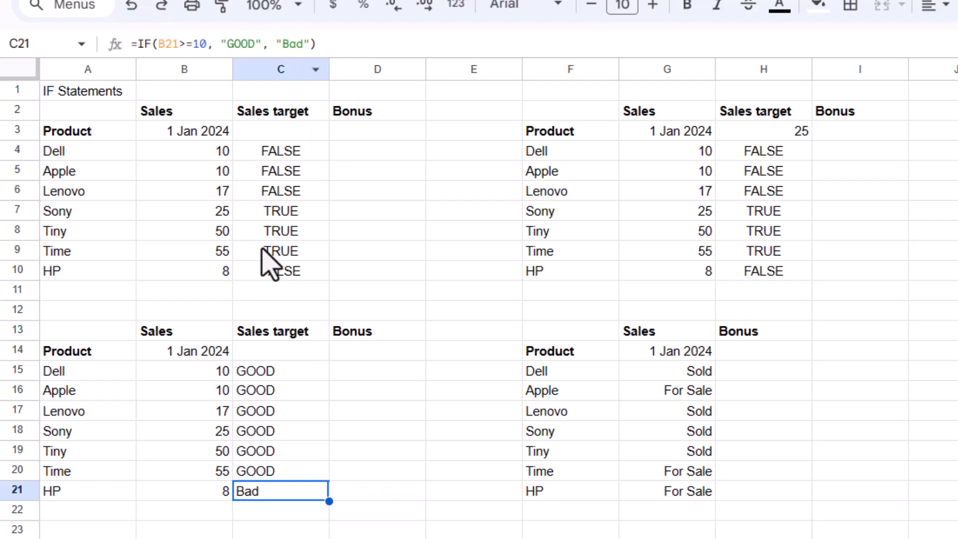
# Edit Dell's sales target formula in C15 to =IF(B15>=10, "Y", "N").
pyautogui.click(269, 371)
pyautogui.click(255, 44)
pyautogui.press('BackSpace')
pyautogui.press('BackSpace')
pyautogui.press('BackSpace')
pyautogui.press('BackSpace')
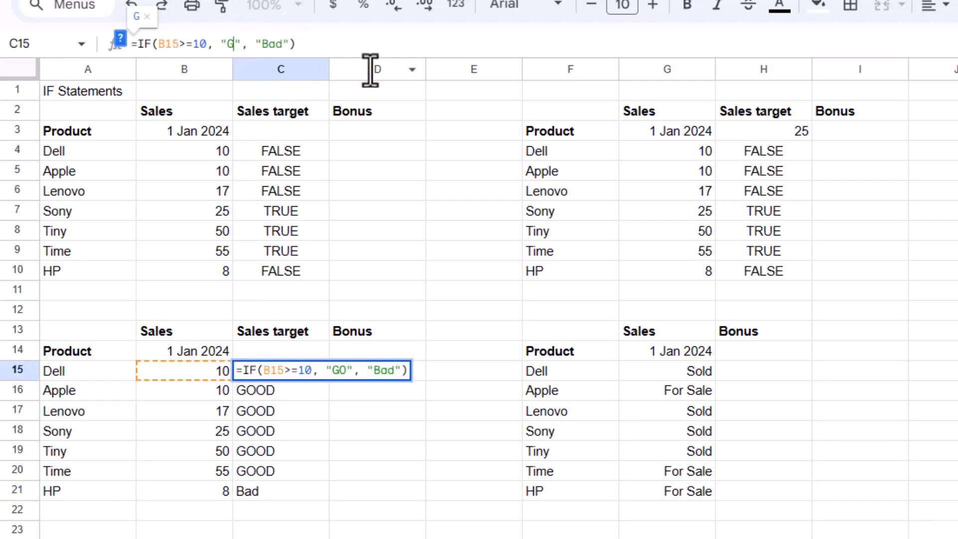
pyautogui.write('Y')
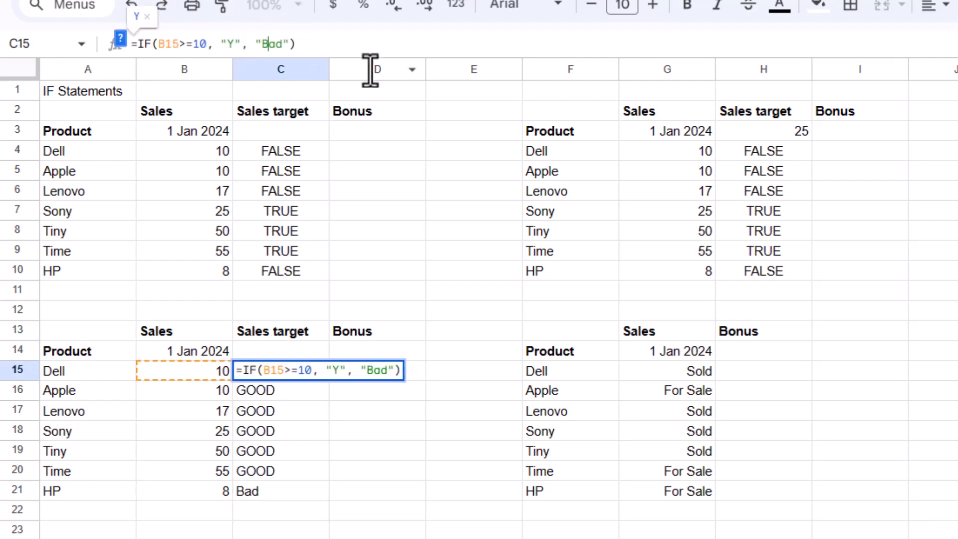
pyautogui.press('BackSpace')
pyautogui.press('BackSpace')
pyautogui.press('BackSpace')
pyautogui.write('N')
pyautogui.press('Return')
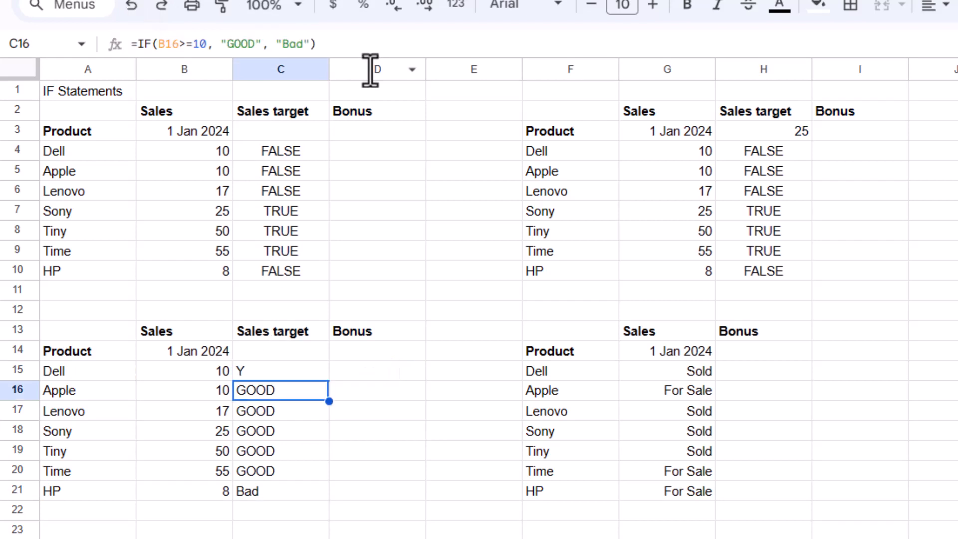
# Fill the Y/N formula from C15 down through C21 for all products.
pyautogui.click(288, 370)
pyautogui.moveTo(328, 381); pyautogui.dragTo(330, 498)
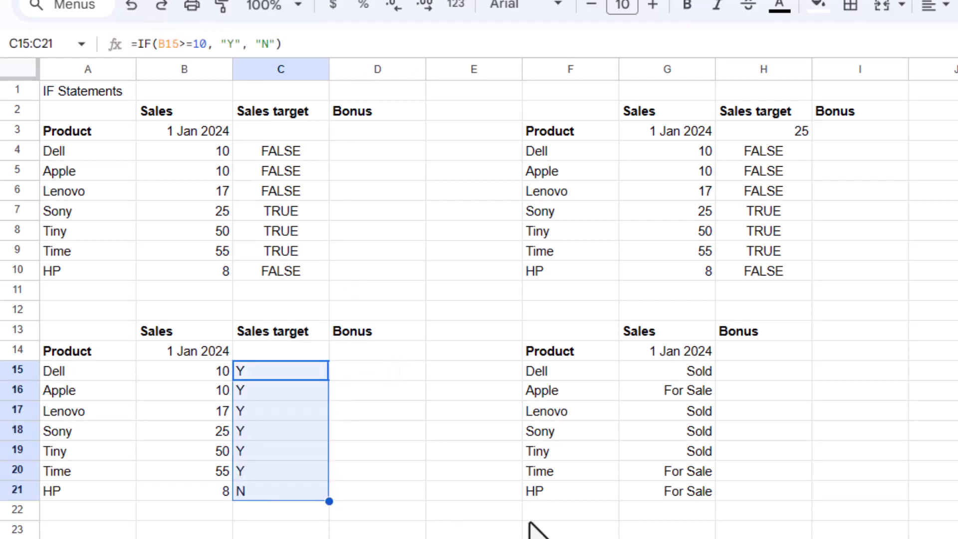
pyautogui.click(389, 538)
# Enter =IF(B15>=25, 0.10, 0.05) in D15, Dell's bonus cell in the lower table.
pyautogui.click(351, 375)
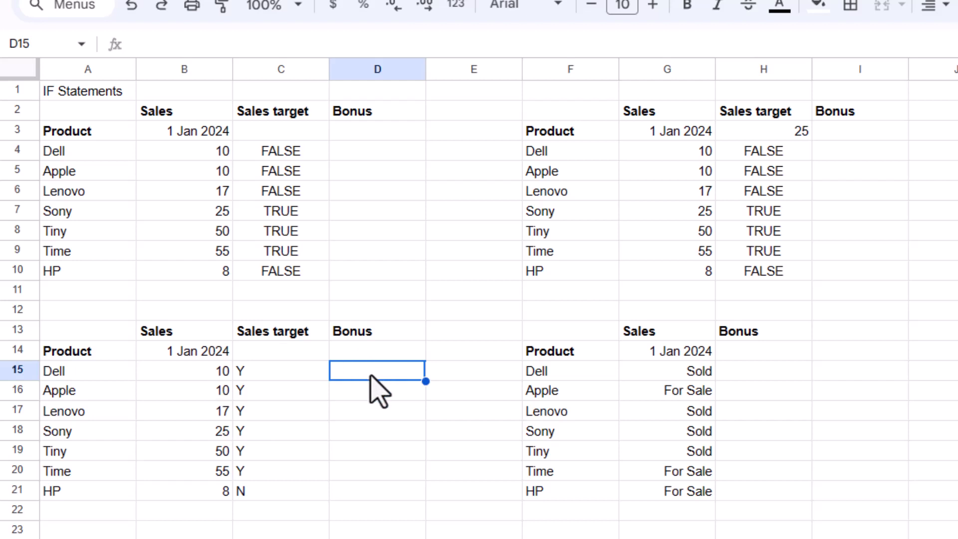
pyautogui.click(232, 45)
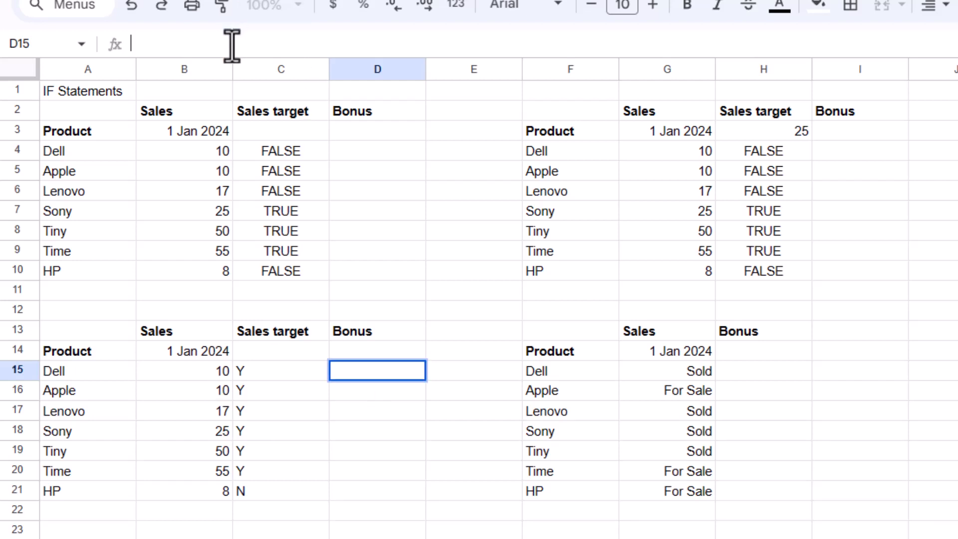
pyautogui.write('=IF(')
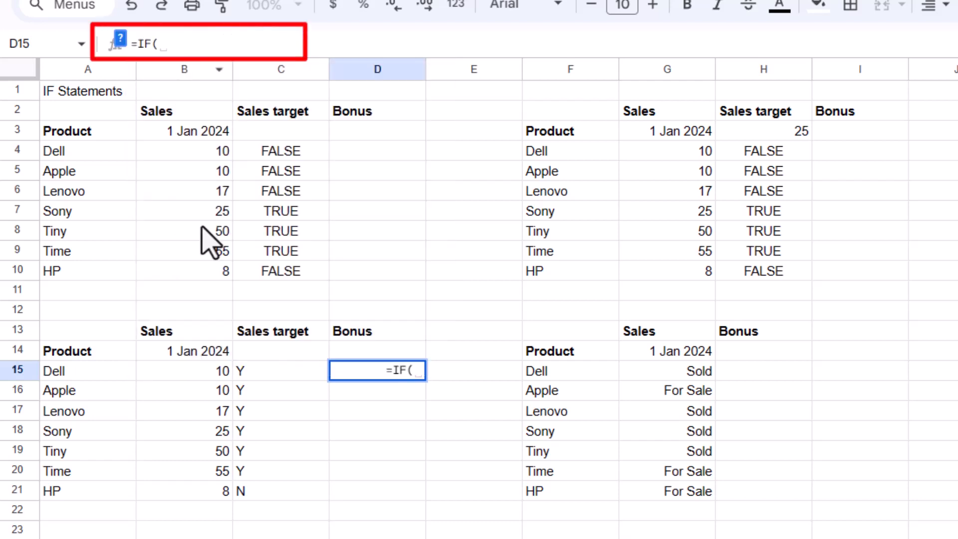
pyautogui.click(208, 378)
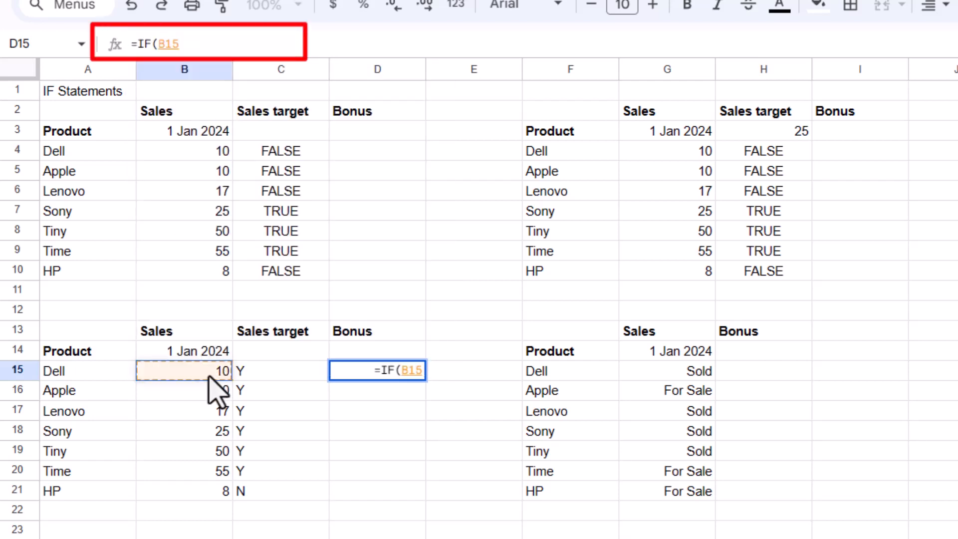
pyautogui.write('>=')
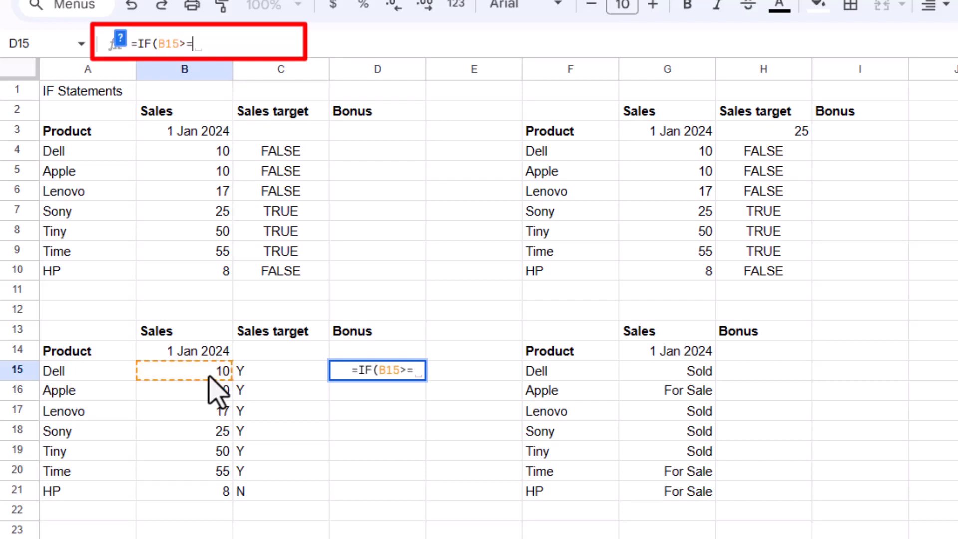
pyautogui.write('25')
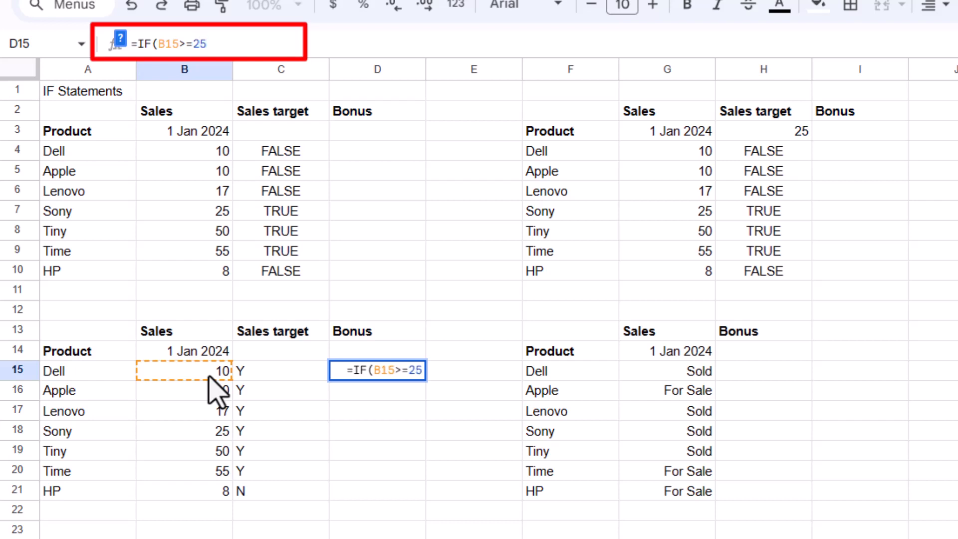
pyautogui.write(',')
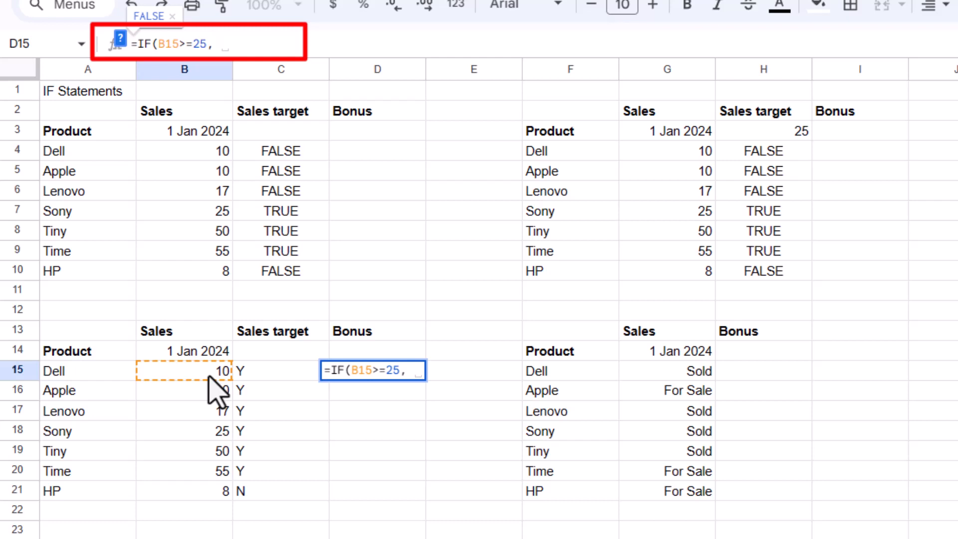
pyautogui.write('0.1')
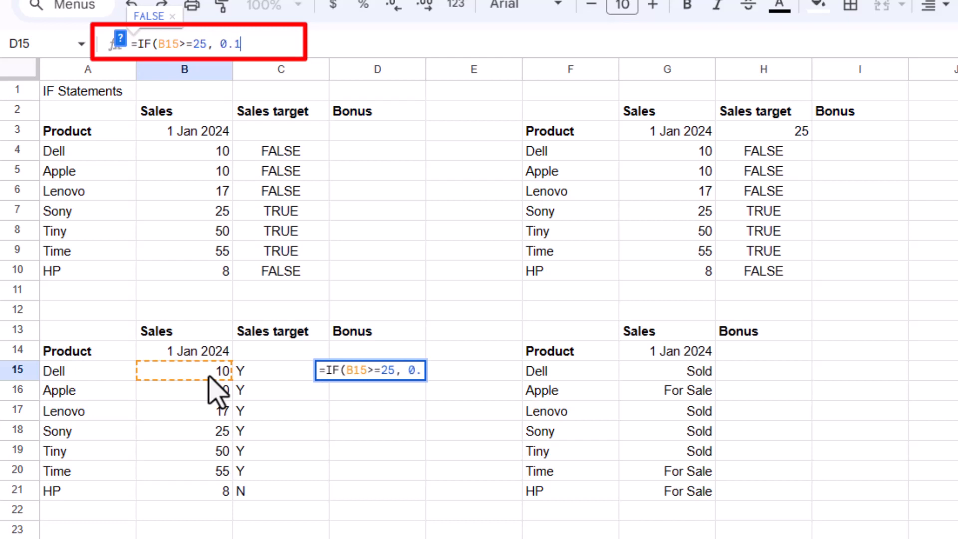
pyautogui.write('0, ')
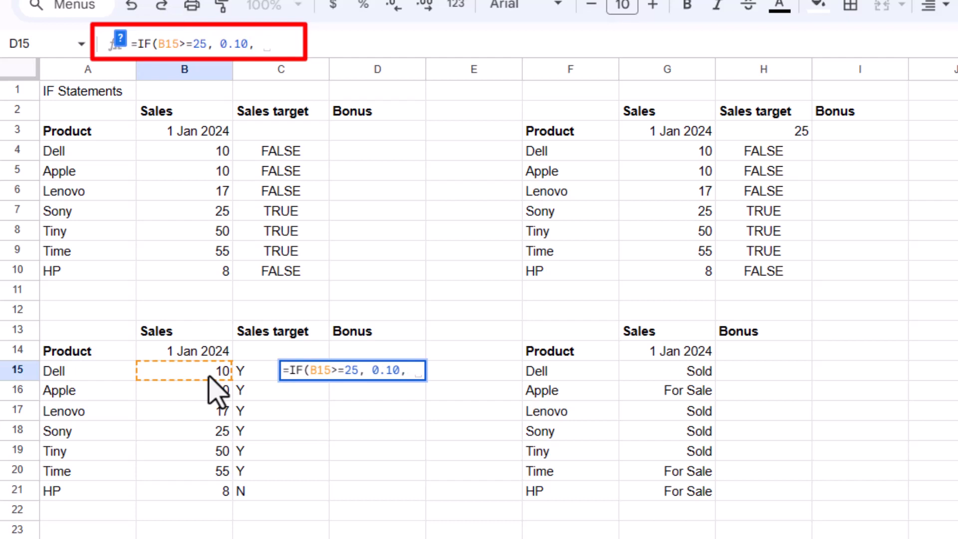
pyautogui.write('0.05')
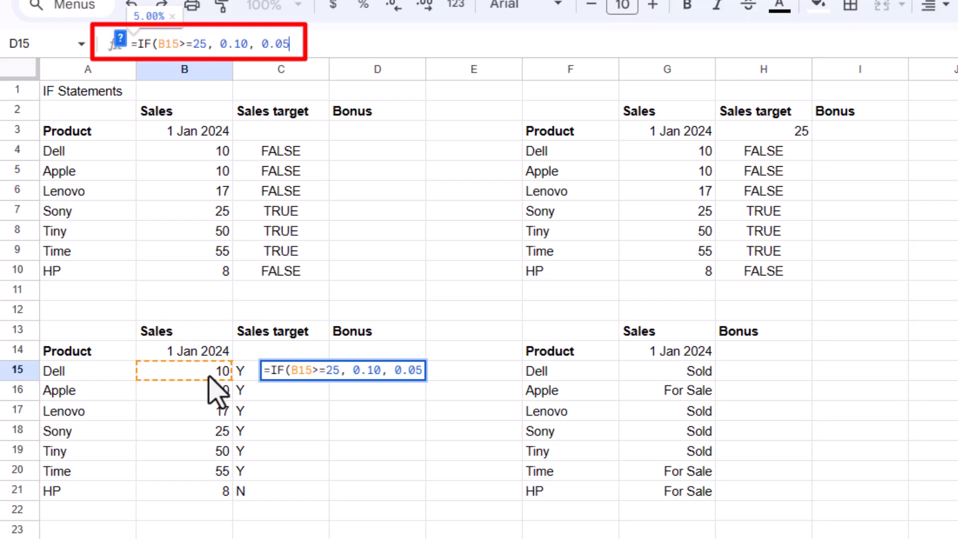
pyautogui.write(')')
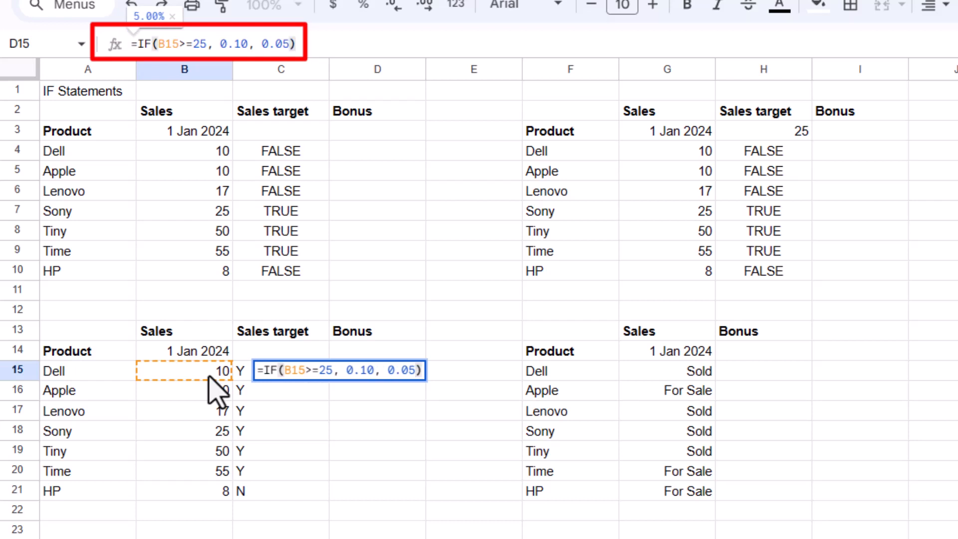
pyautogui.press('Return')
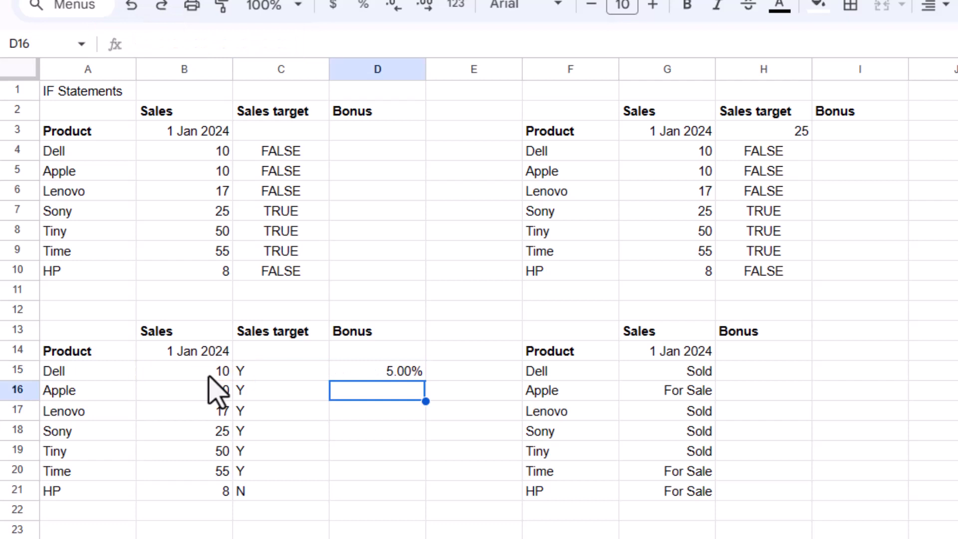
# Fill the D15 bonus formula down through D21 and check Sony's formula in D18.
pyautogui.click(402, 374)
pyautogui.moveTo(425, 381); pyautogui.dragTo(415, 494)
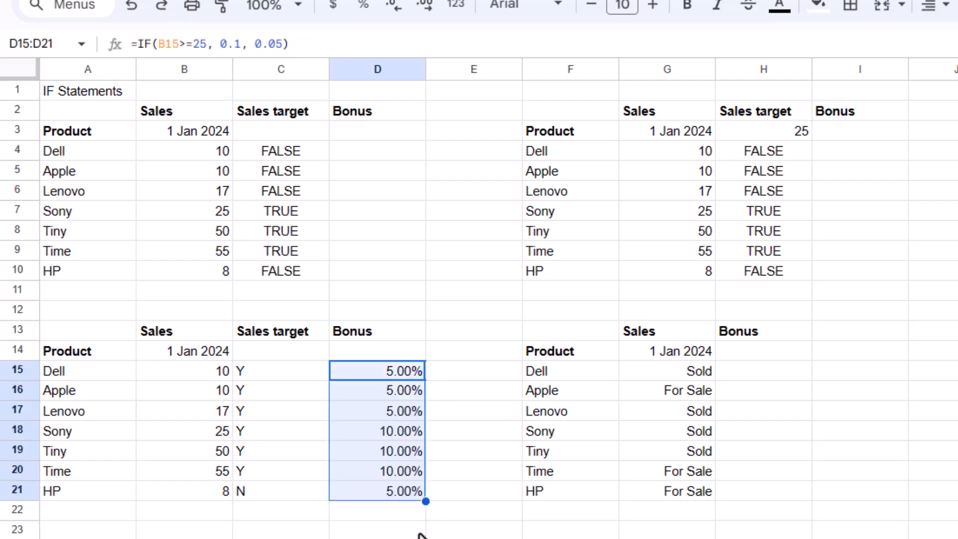
pyautogui.click(421, 533)
pyautogui.click(404, 432)
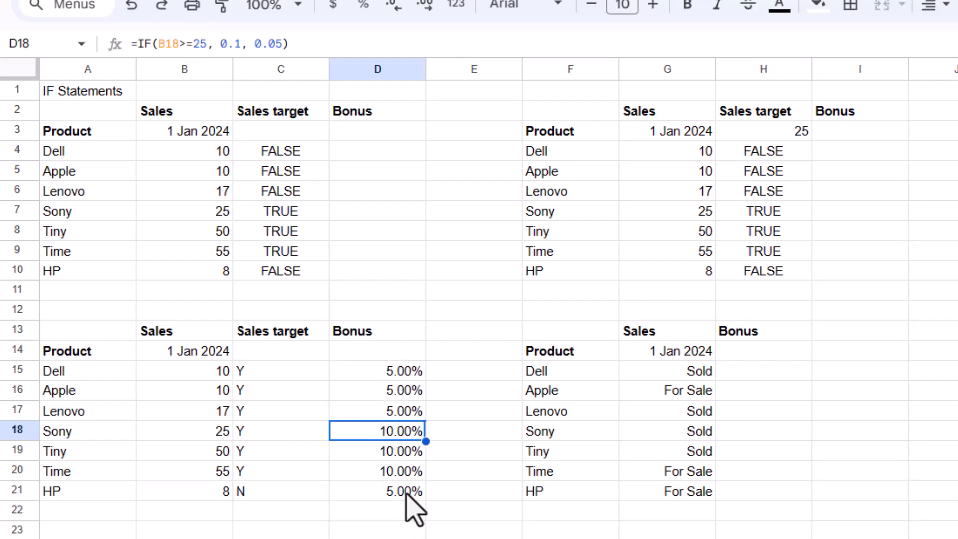
pyautogui.click(405, 523)
# Change the number format of the bonus cells D15:D21 to Number.
pyautogui.moveTo(404, 375); pyautogui.dragTo(399, 493)
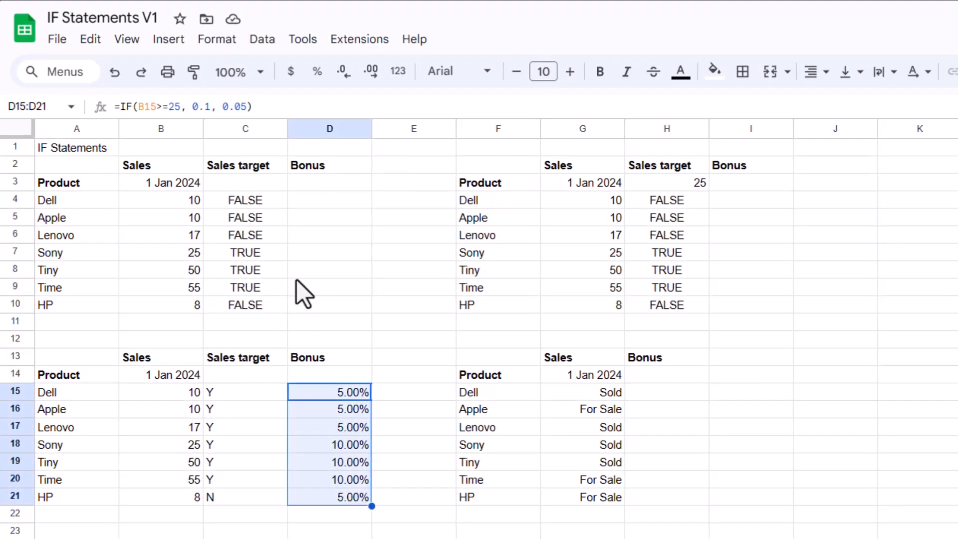
pyautogui.click(223, 48)
pyautogui.moveTo(268, 111)
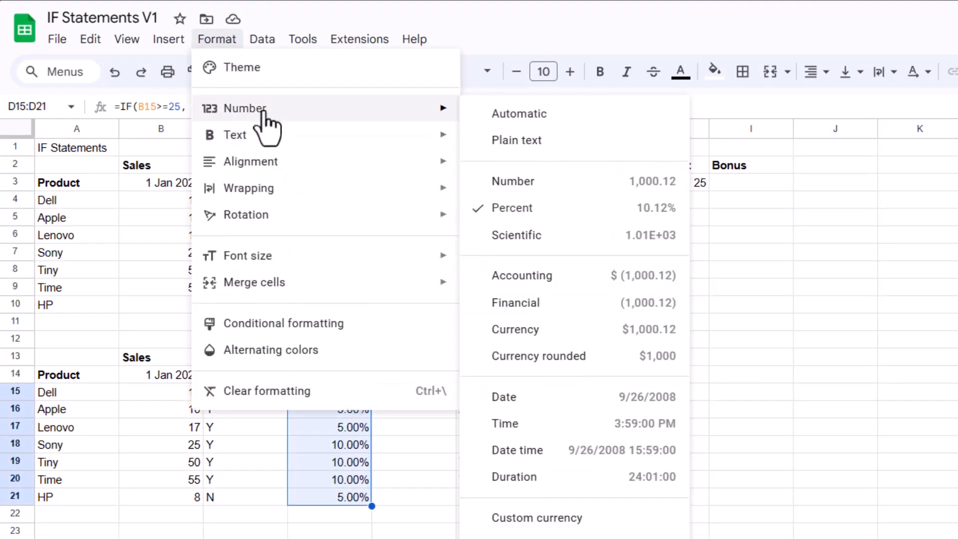
pyautogui.click(548, 184)
pyautogui.click(349, 538)
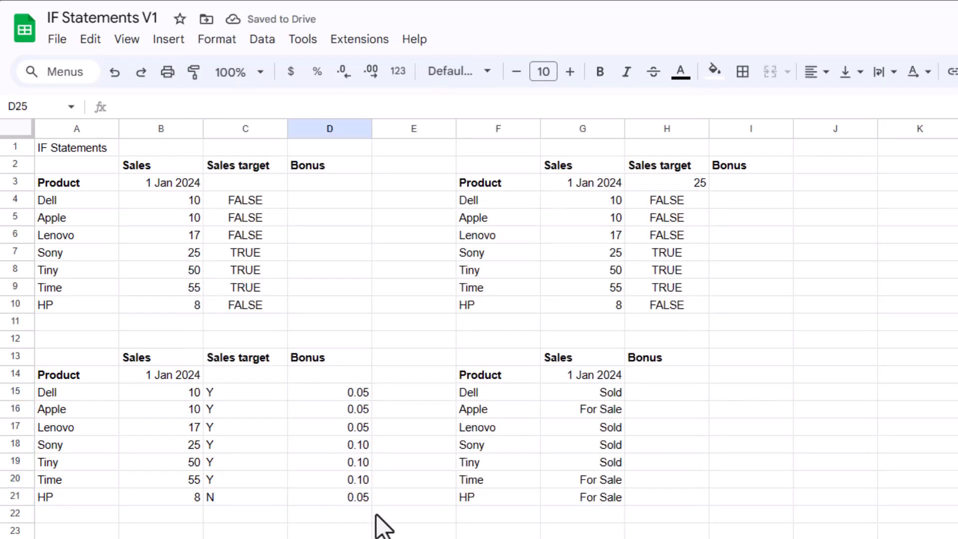
# Change the number format of the bonus cells D15:D21 to Percent.
pyautogui.moveTo(334, 394); pyautogui.dragTo(338, 495)
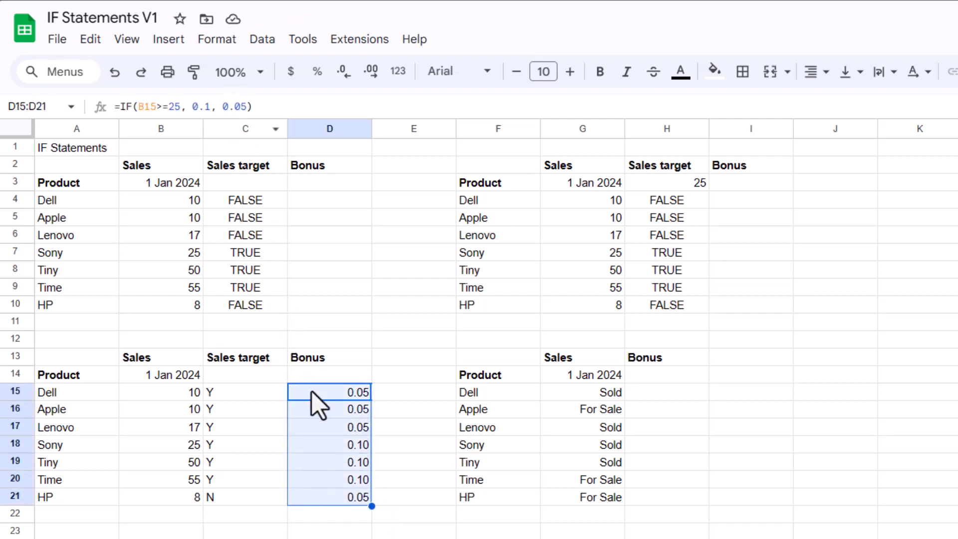
pyautogui.click(225, 41)
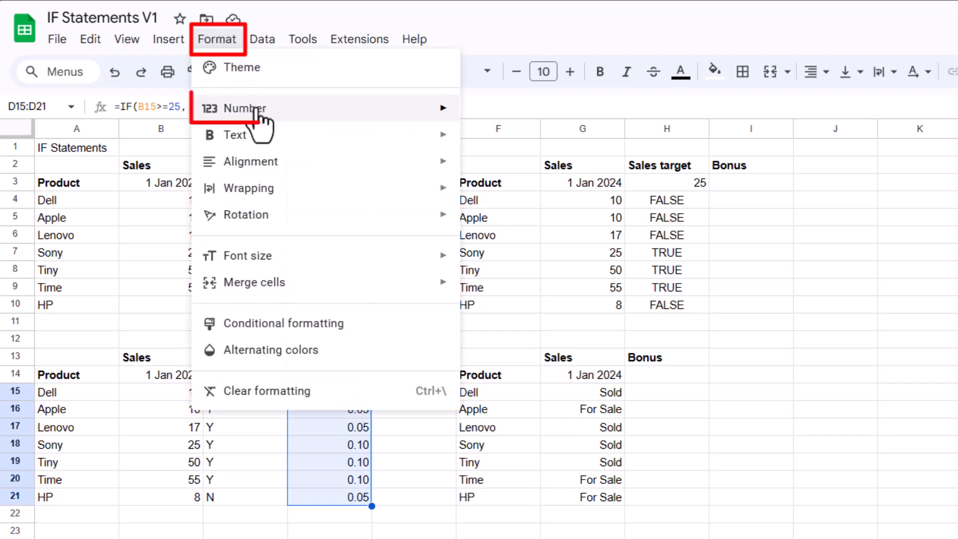
pyautogui.moveTo(257, 114)
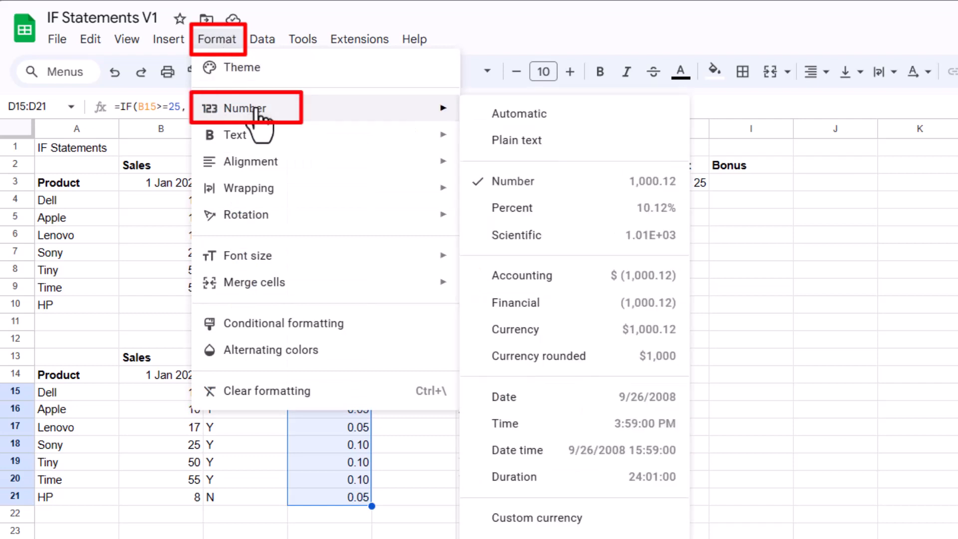
pyautogui.click(546, 209)
pyautogui.click(686, 422)
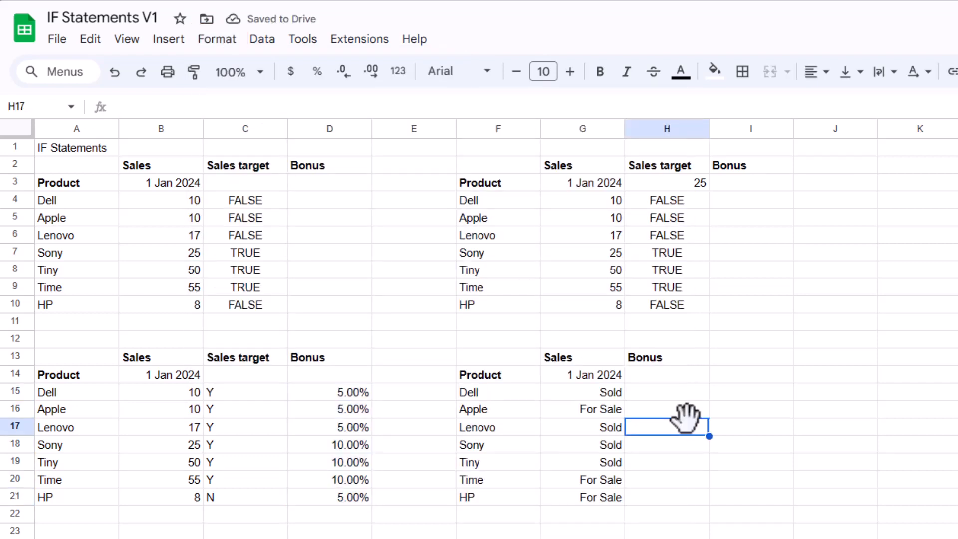
# Enter =IF(G15="Sold", 0.10, 0.05) in H15, Dell's bonus cell in the Sold/For Sale table.
pyautogui.click(671, 393)
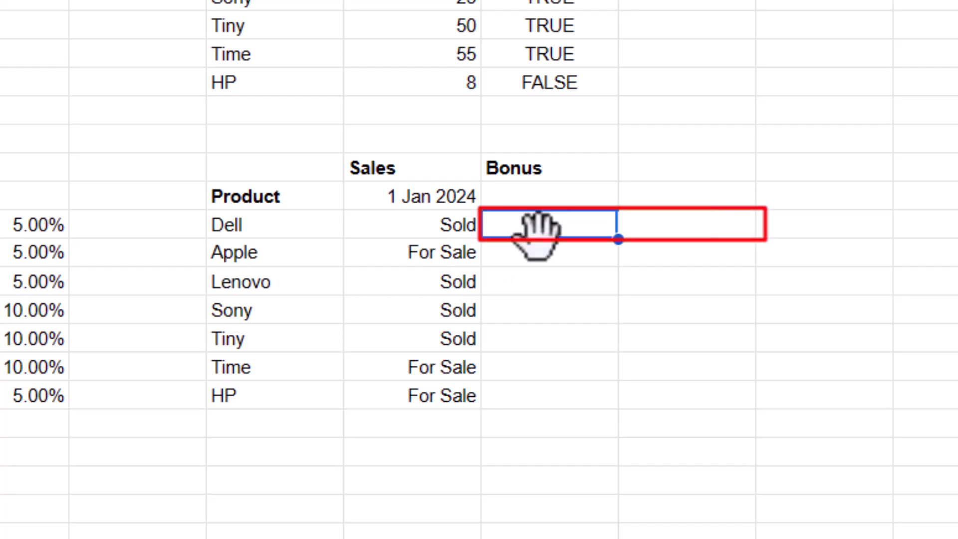
pyautogui.write('=IF(')
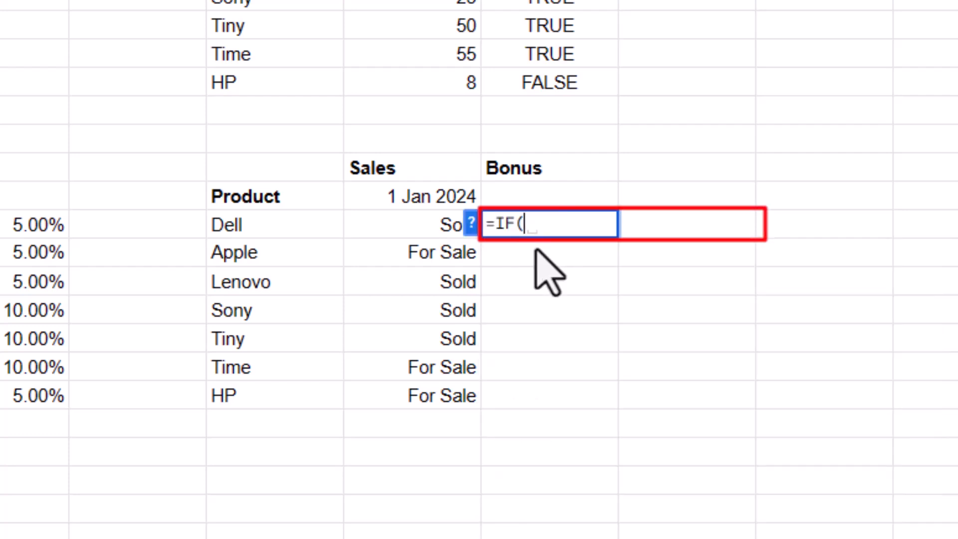
pyautogui.click(406, 224)
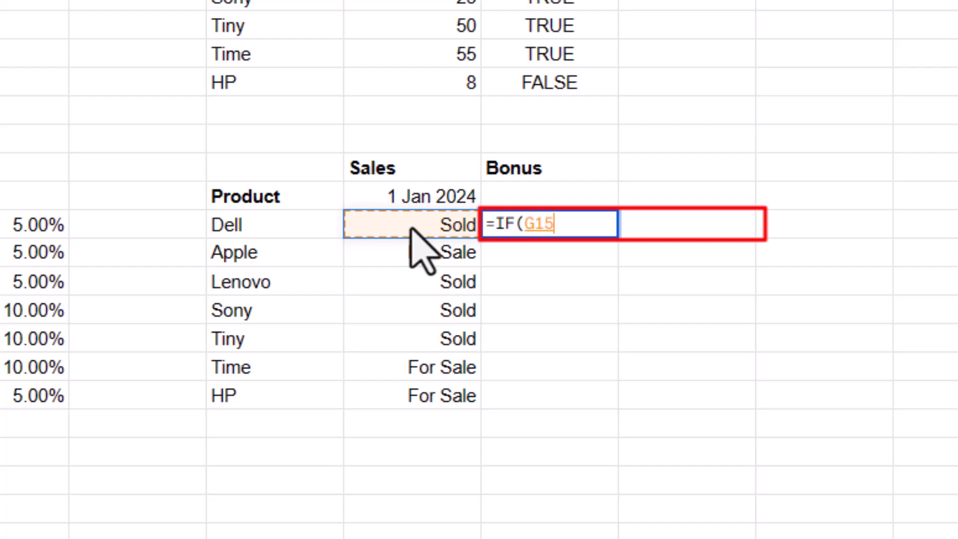
pyautogui.write('=')
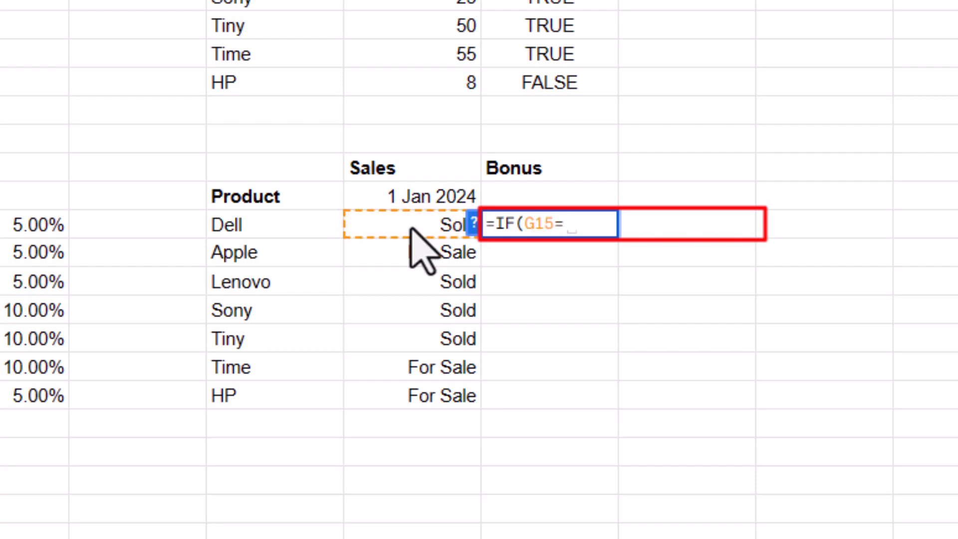
pyautogui.write('"Sold')
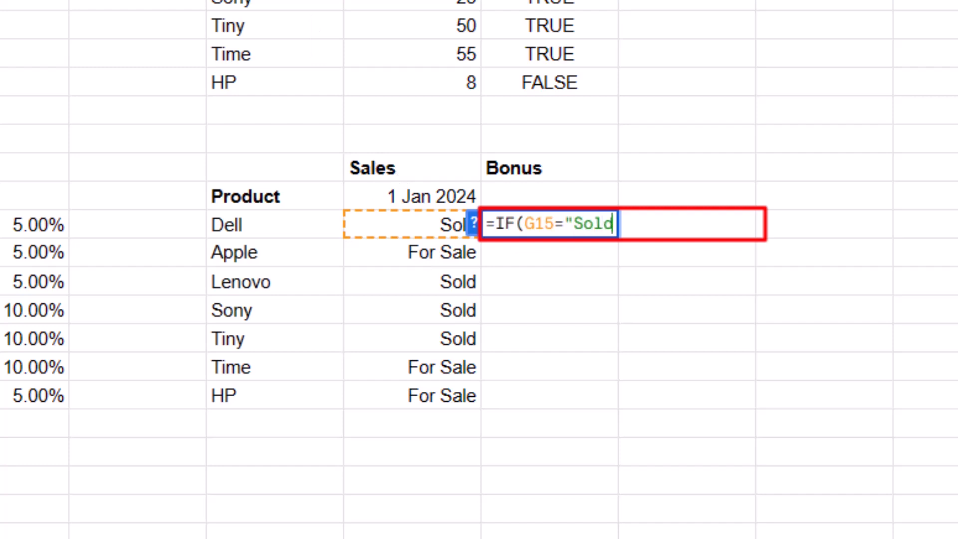
pyautogui.write('"')
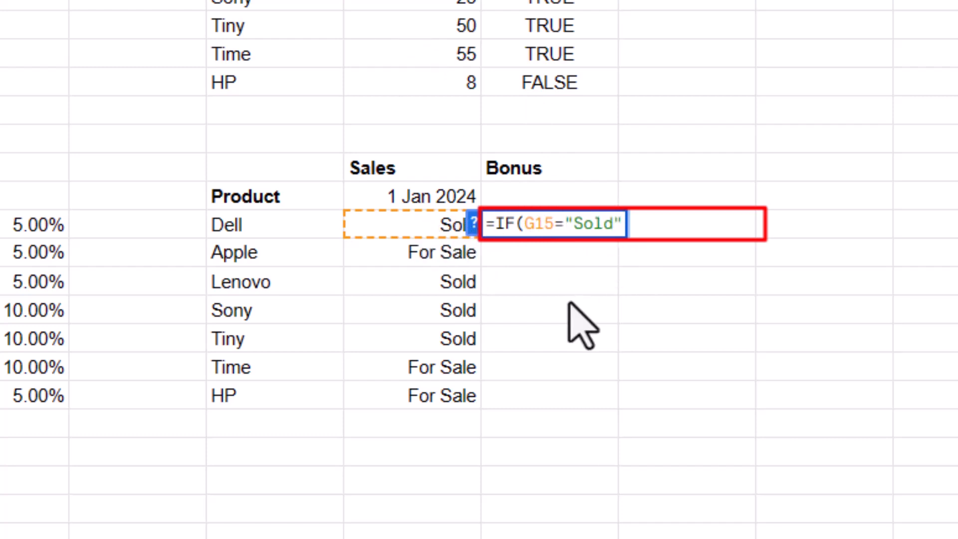
pyautogui.write(', ')
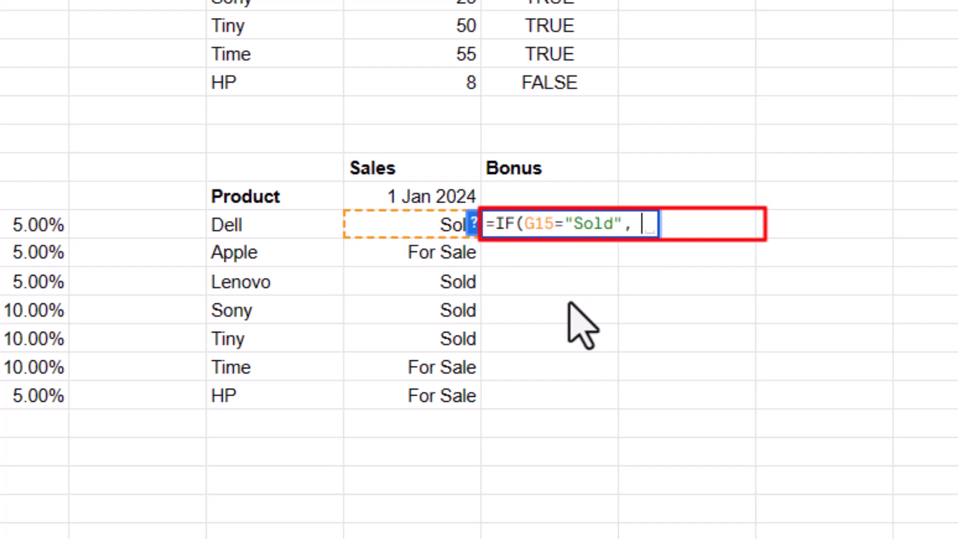
pyautogui.write('0')
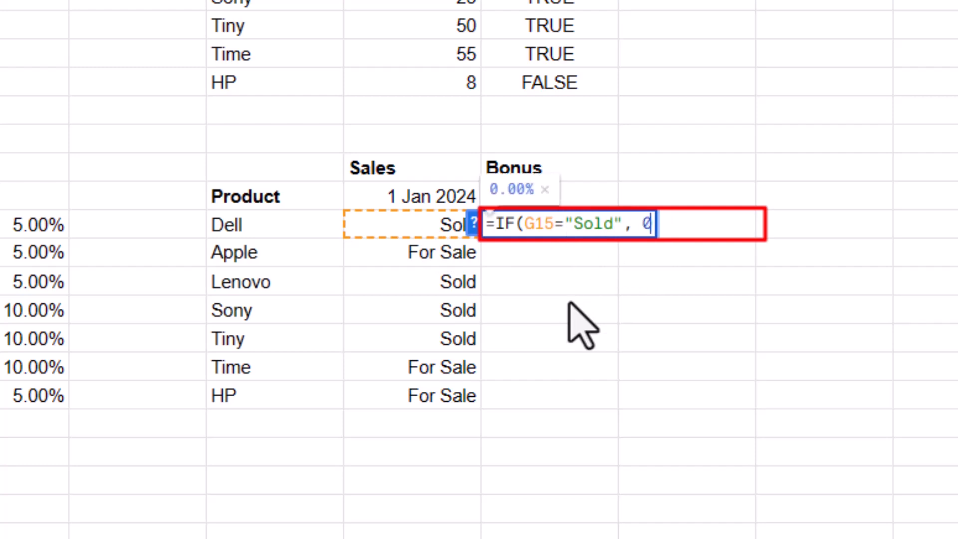
pyautogui.write('.10')
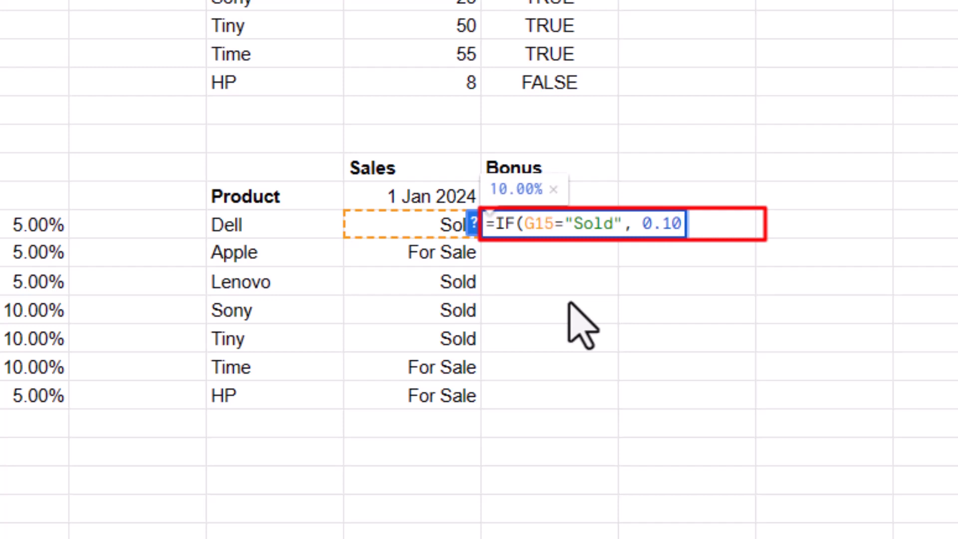
pyautogui.write(', 0')
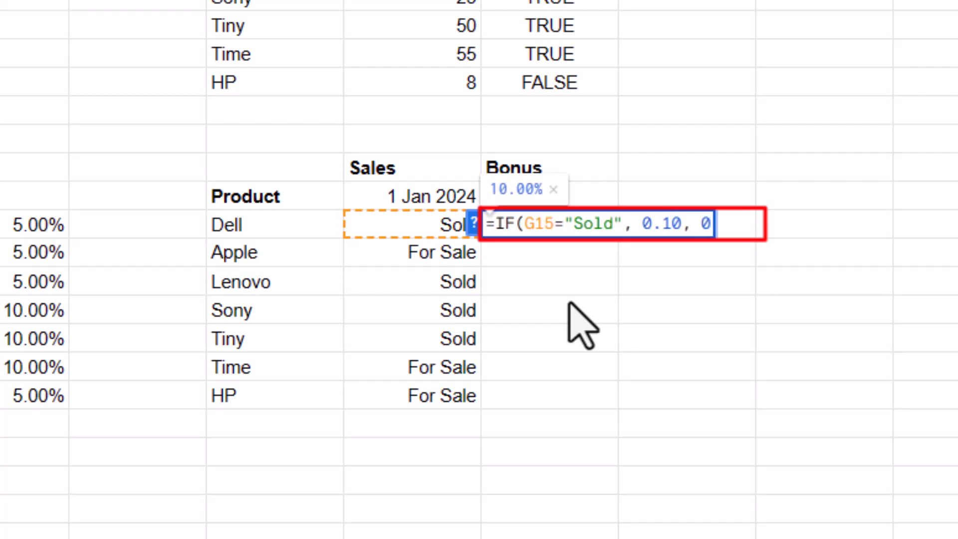
pyautogui.write('.05')
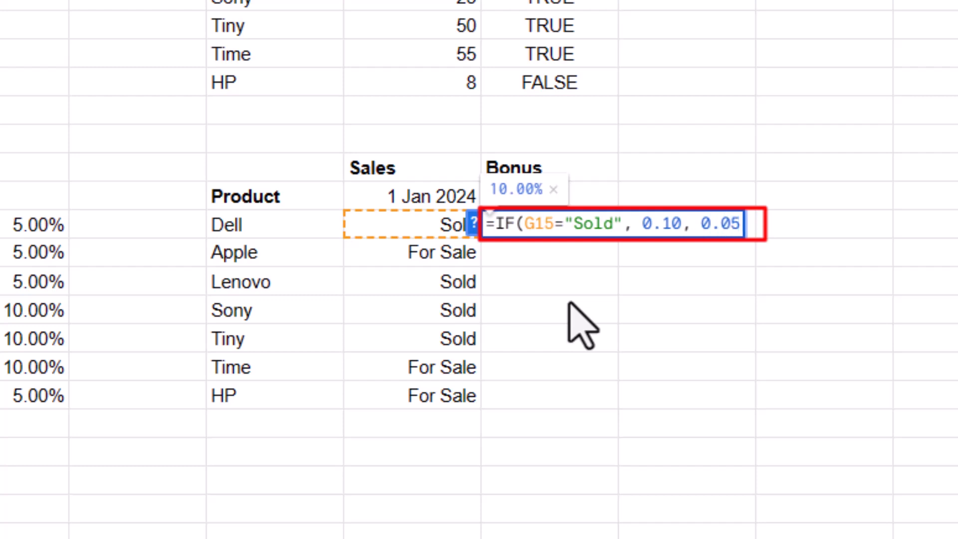
pyautogui.write(')')
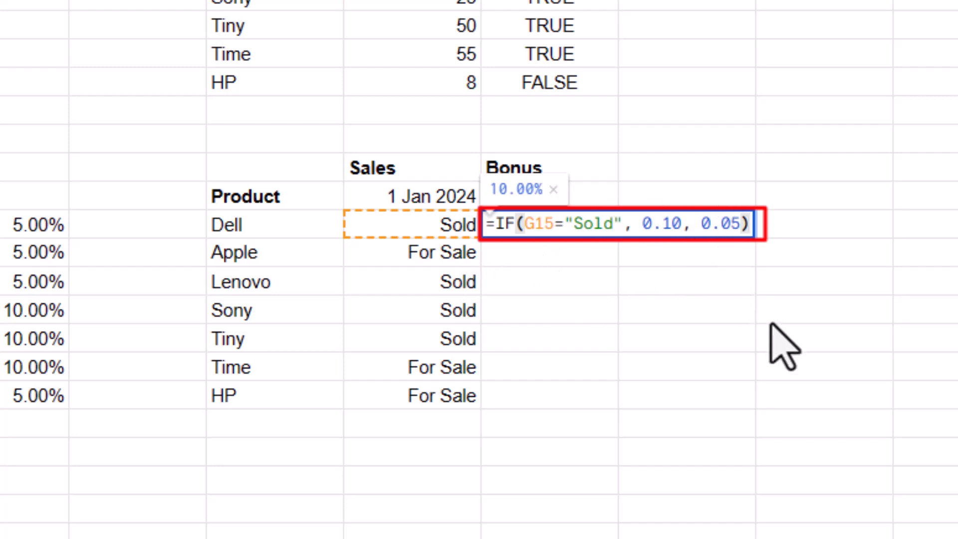
pyautogui.press('Return')
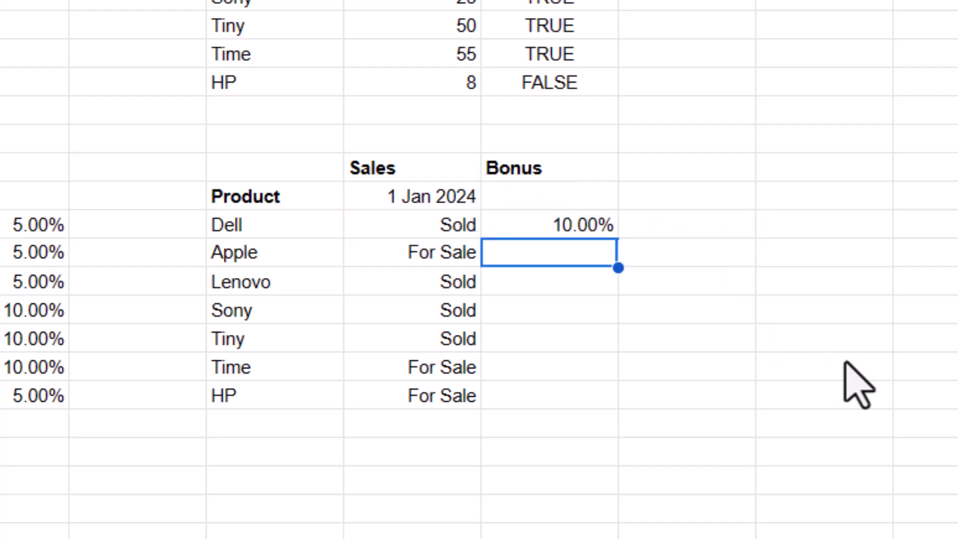
# Fill the H15 bonus formula down through H21 and check the Dell and Apple bonus cells.
pyautogui.click(611, 226)
pyautogui.moveTo(617, 240); pyautogui.dragTo(605, 401)
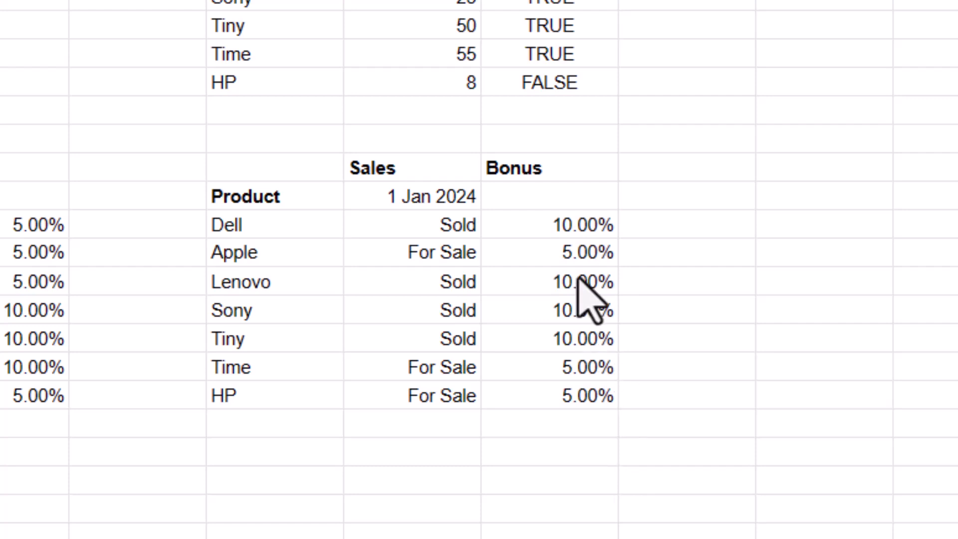
pyautogui.click(574, 234)
pyautogui.click(573, 255)
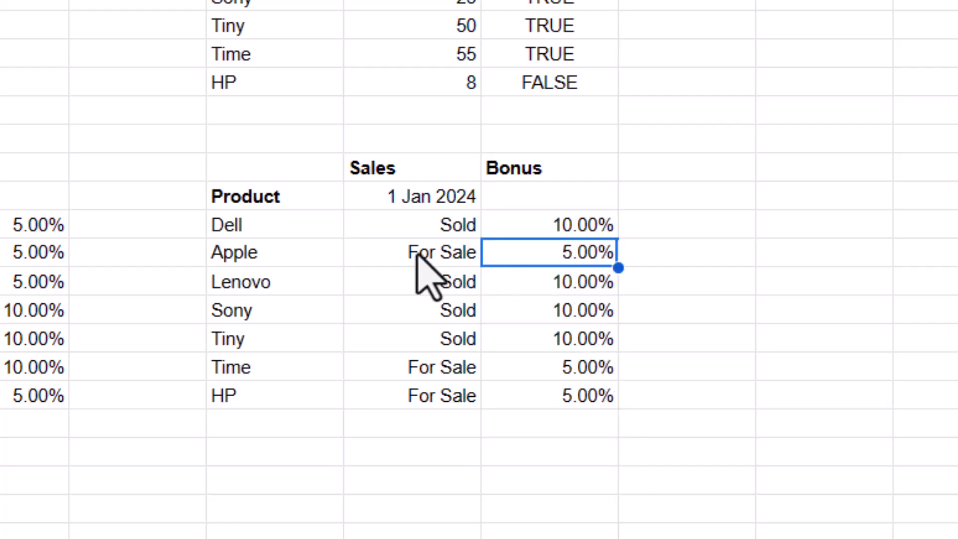